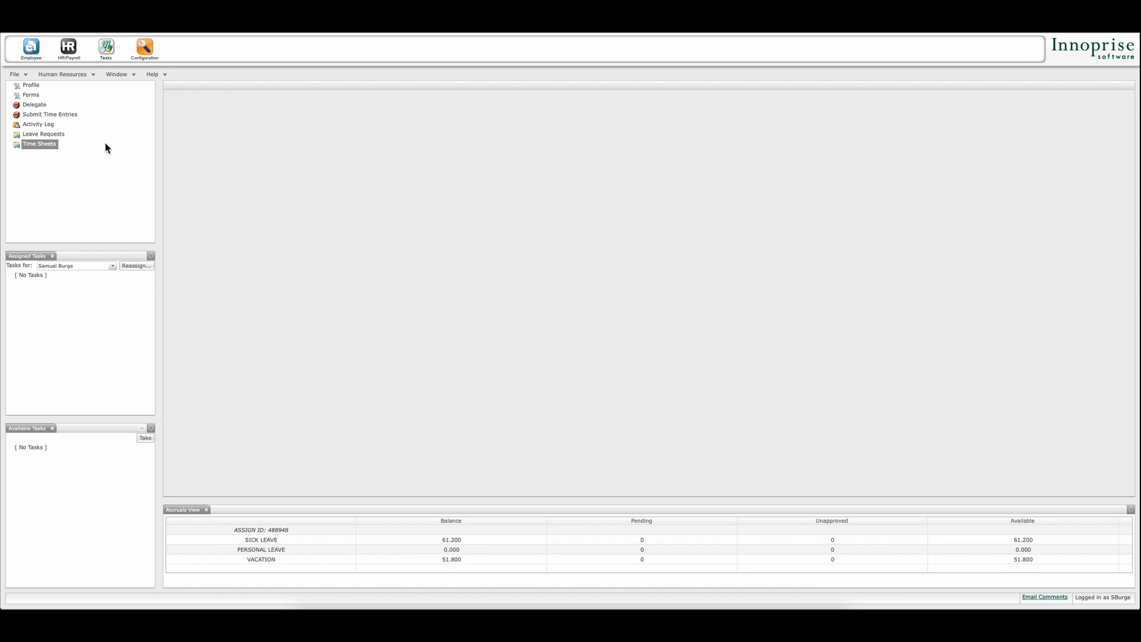
Open the Time Sheets list and bring up the time sheet for the 05/17/2019 - 05/30/2019 payroll cycle
left_click(38, 149)
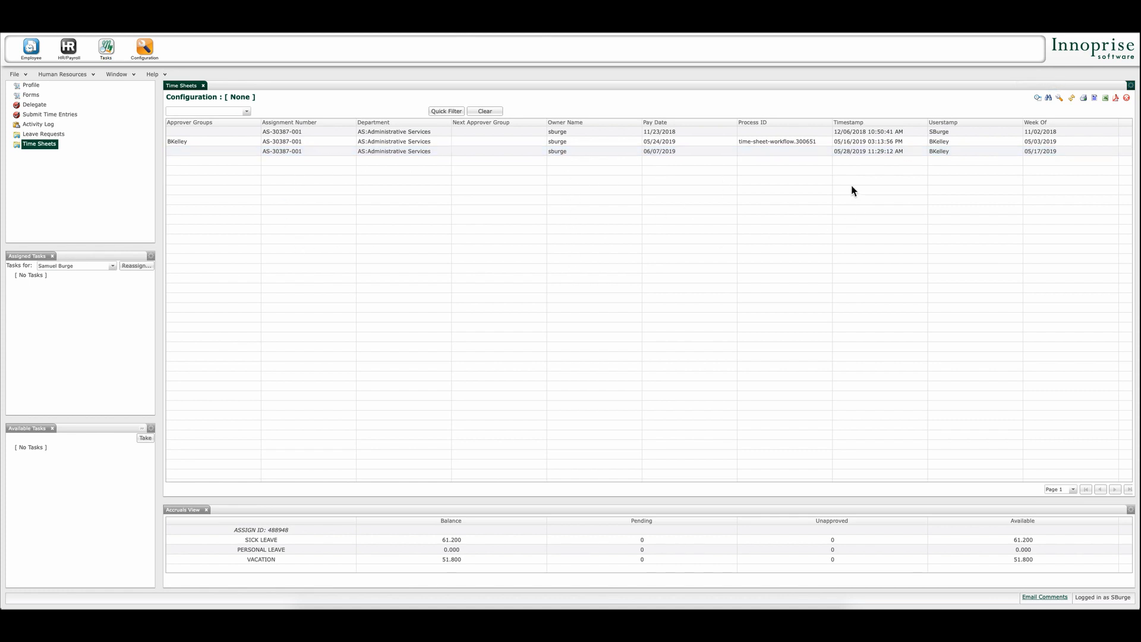
left_click(1036, 100)
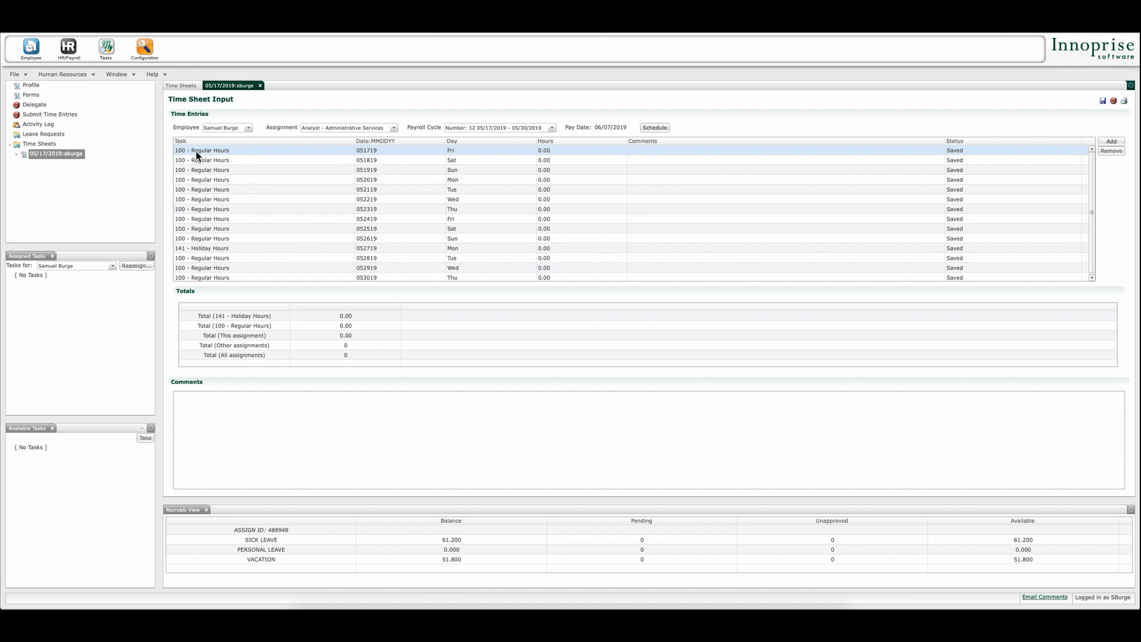
Examine the task codes available for the Friday 051719 entry, including the leave, holiday and mileage options
left_click(271, 152)
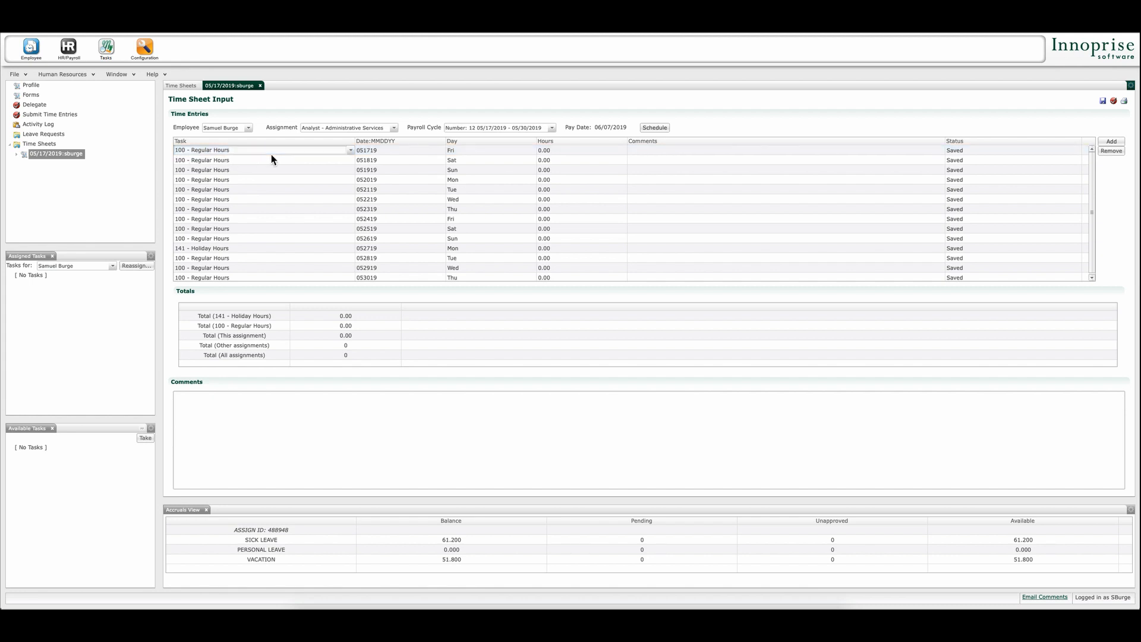
left_click(352, 151)
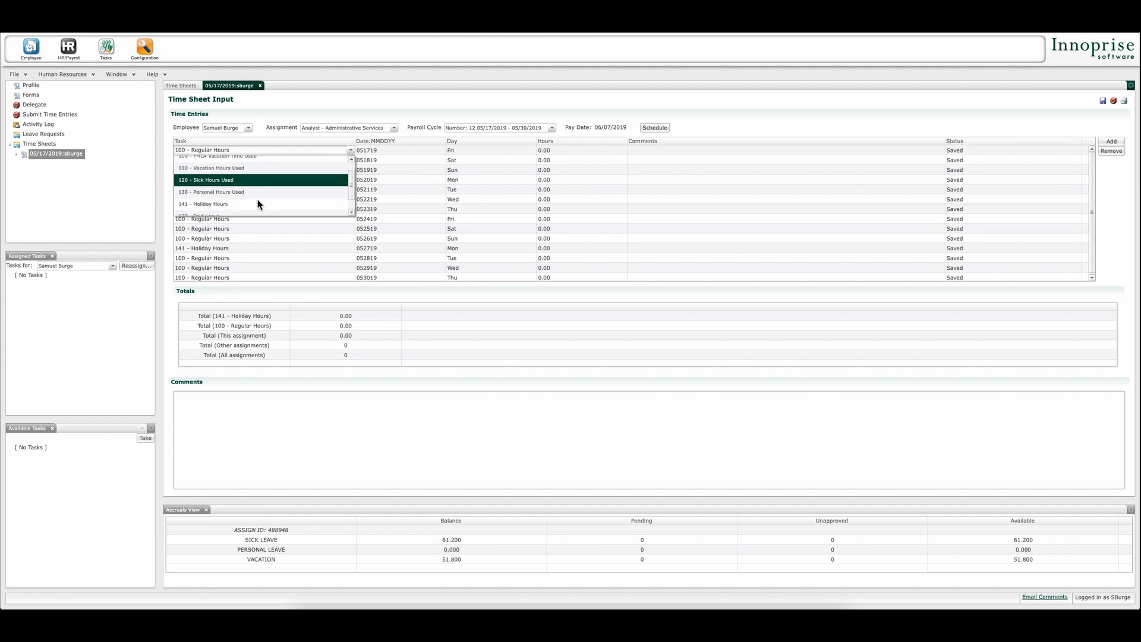
scroll(258, 199, "down", 1)
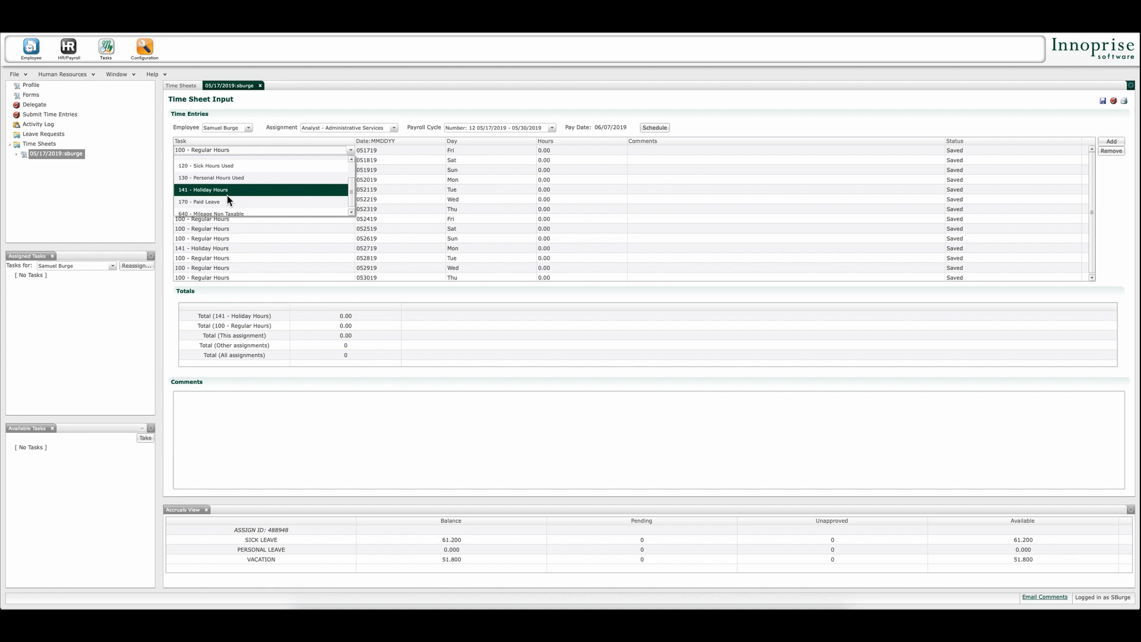
scroll(226, 195, "down", 1)
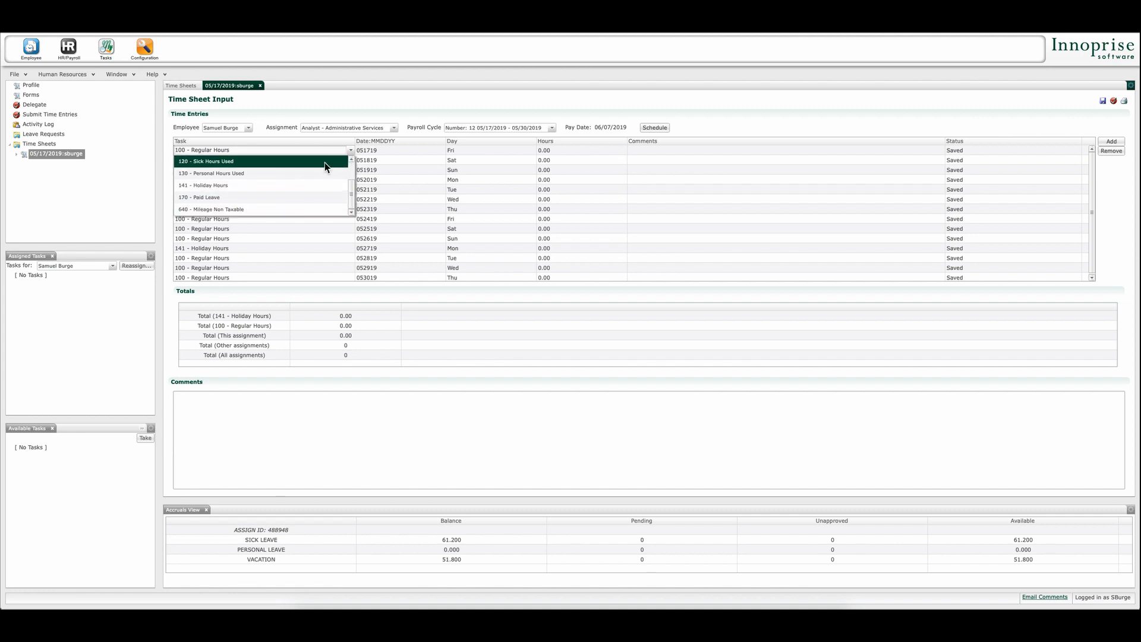
left_click(349, 151)
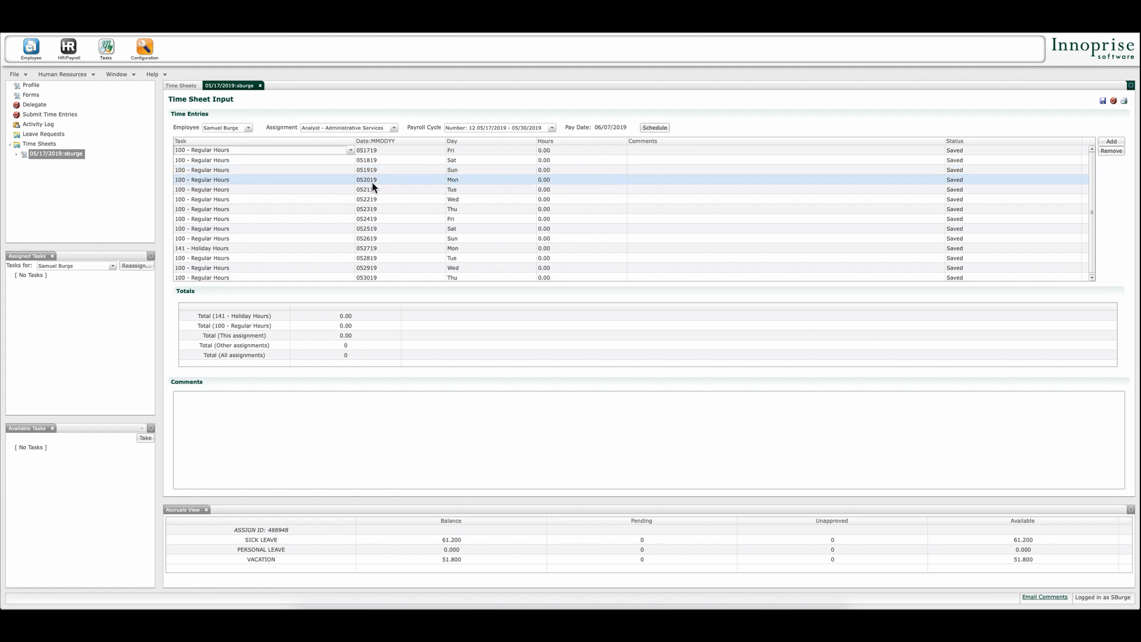
Enter 10.00 regular hours for each day from Monday 052019 through Thursday 052319
left_click(546, 181)
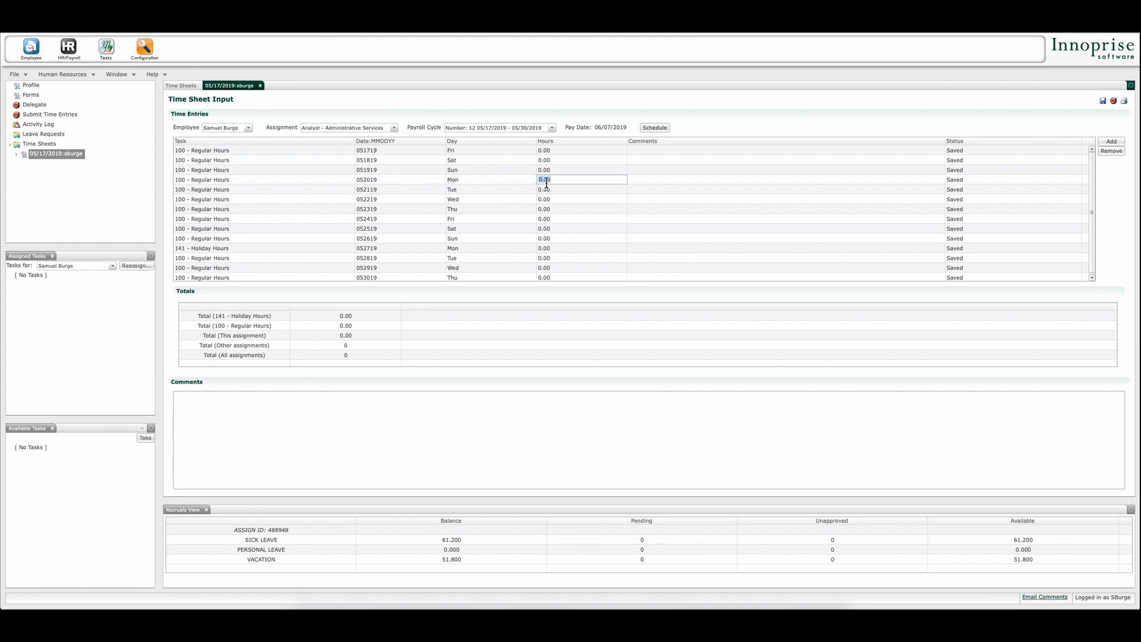
type("10.00")
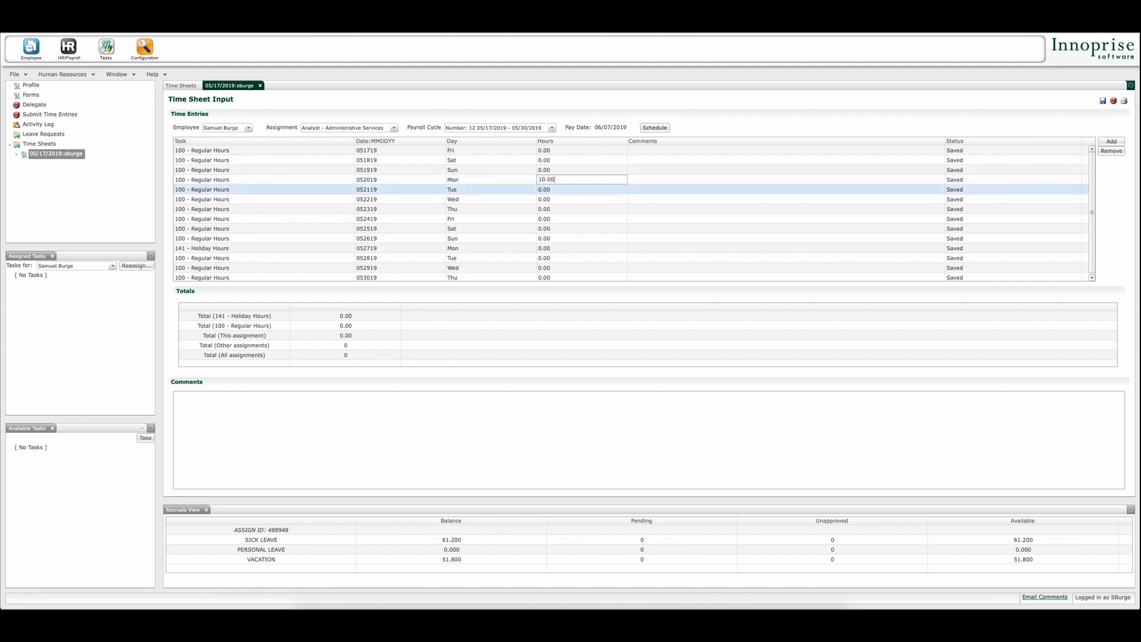
left_click(543, 190)
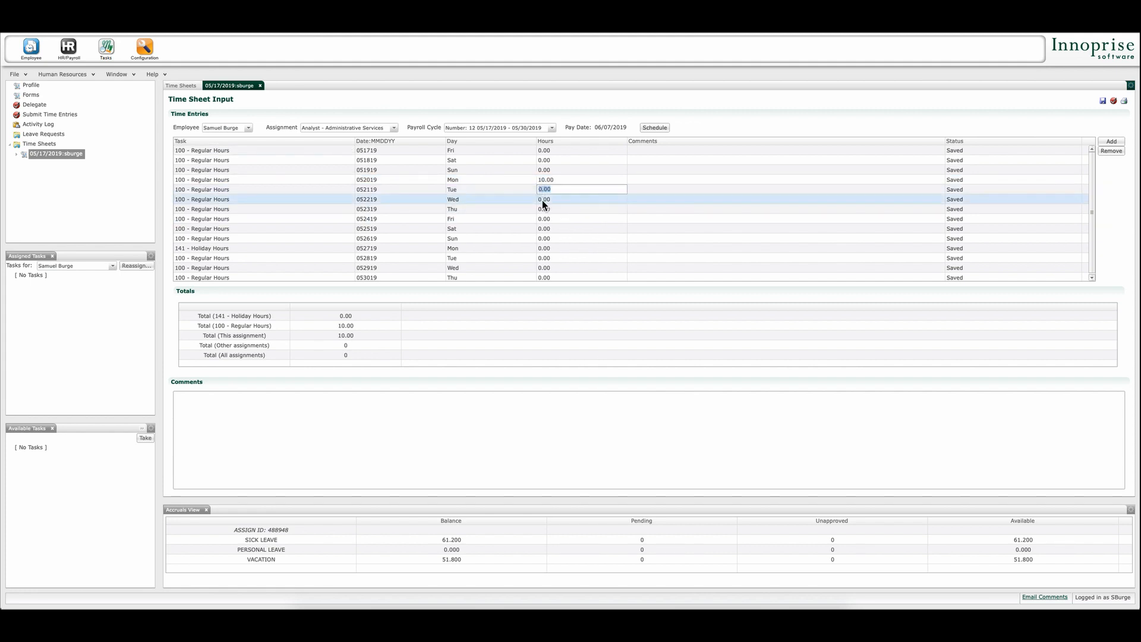
type("10.00")
left_click(545, 202)
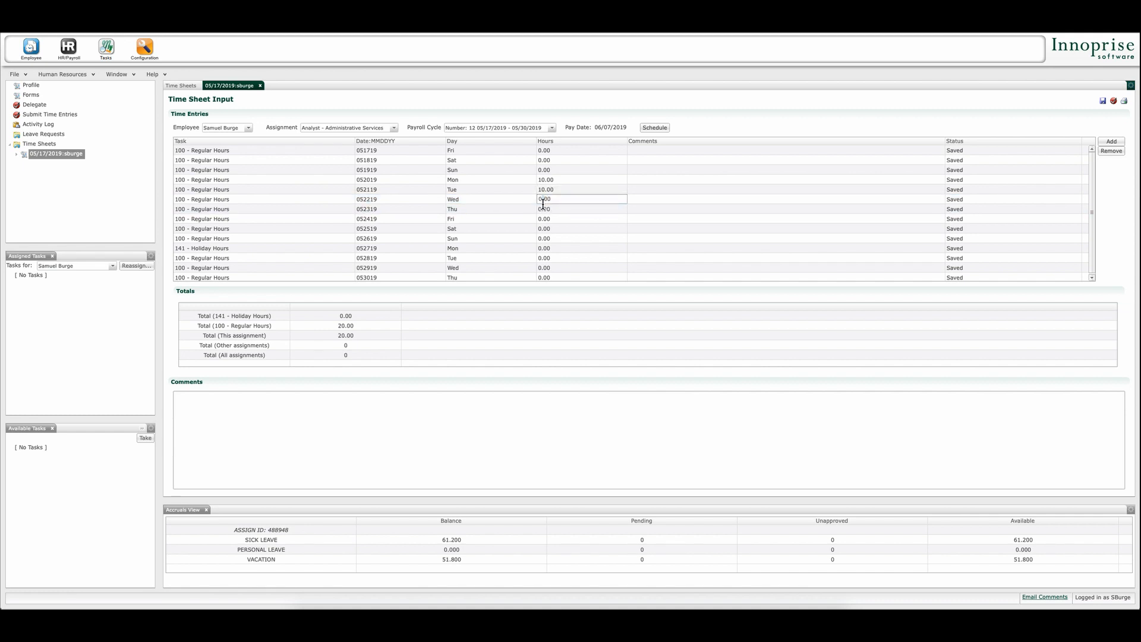
double_click(545, 199)
type("10.00")
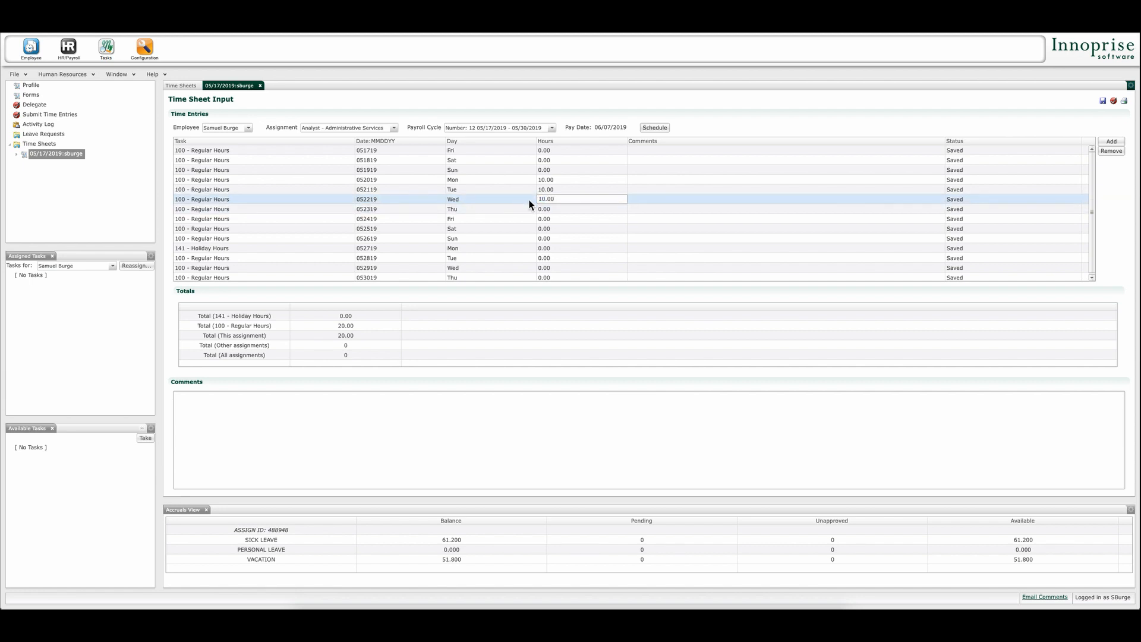
double_click(542, 210)
type("10.00")
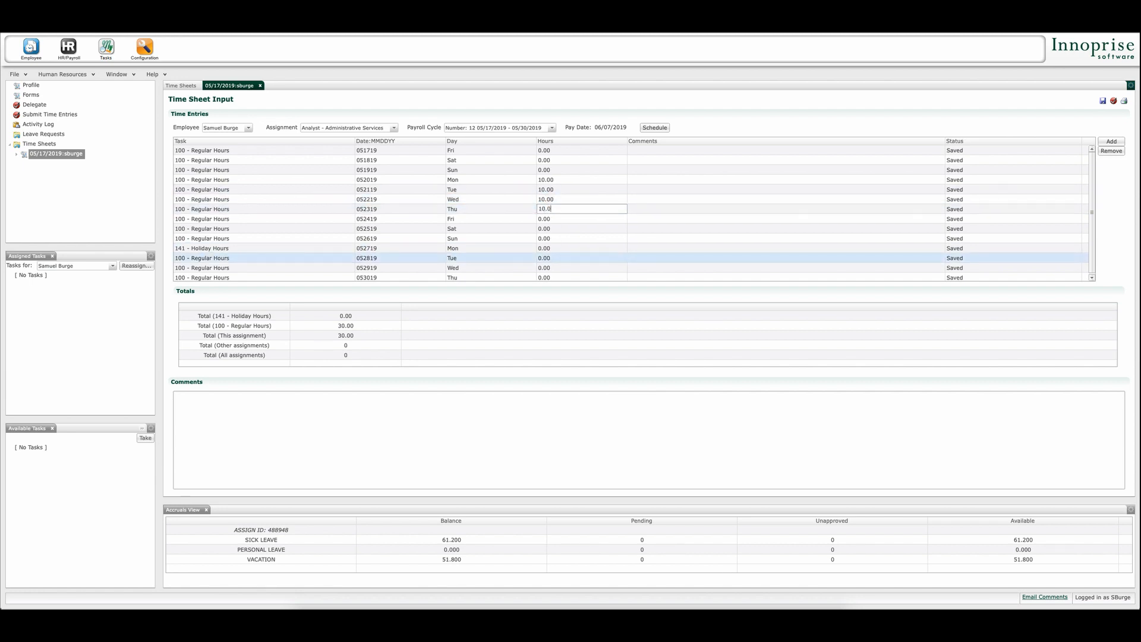
Enter 10 holiday hours for Monday 052719 and 10 regular hours for each day from Tuesday 052819 through Thursday 053019
left_click(563, 220)
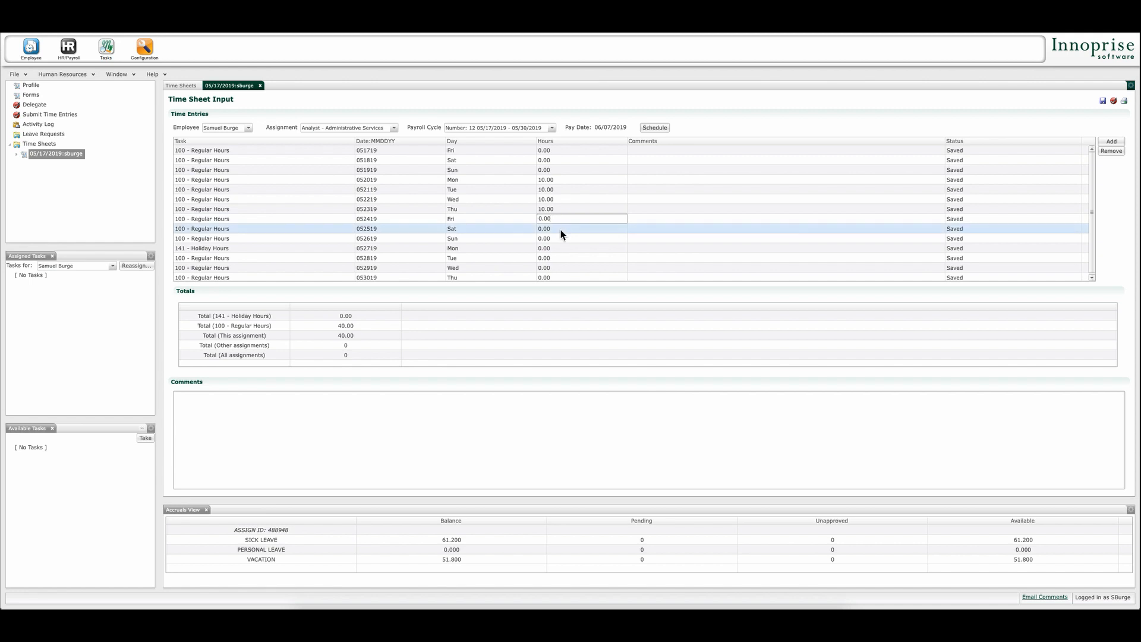
left_click(558, 248)
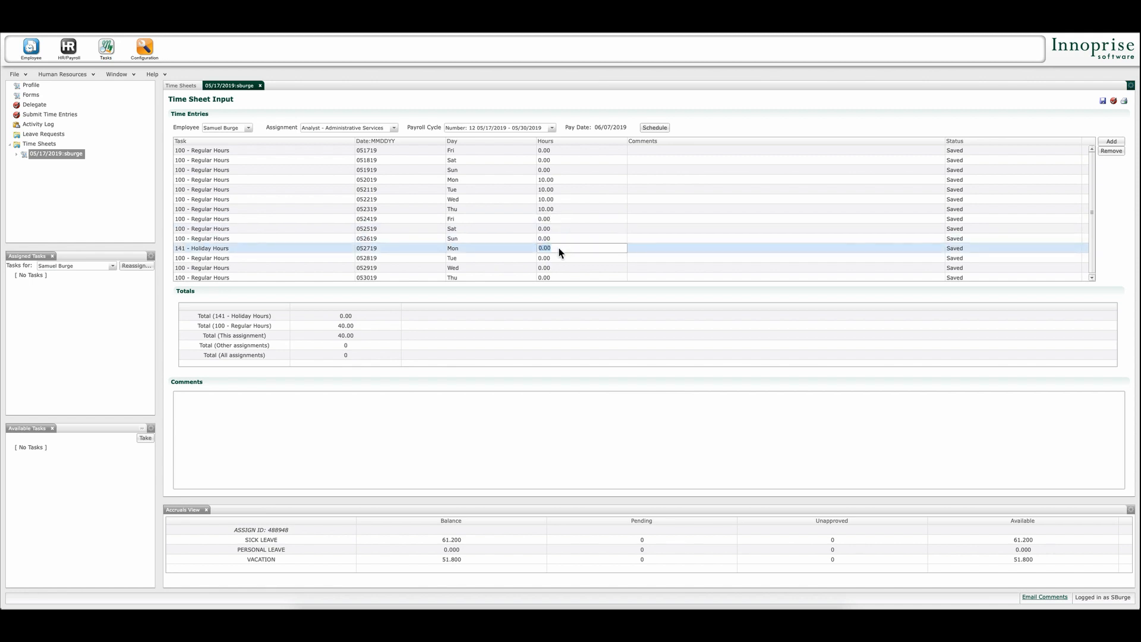
type("10")
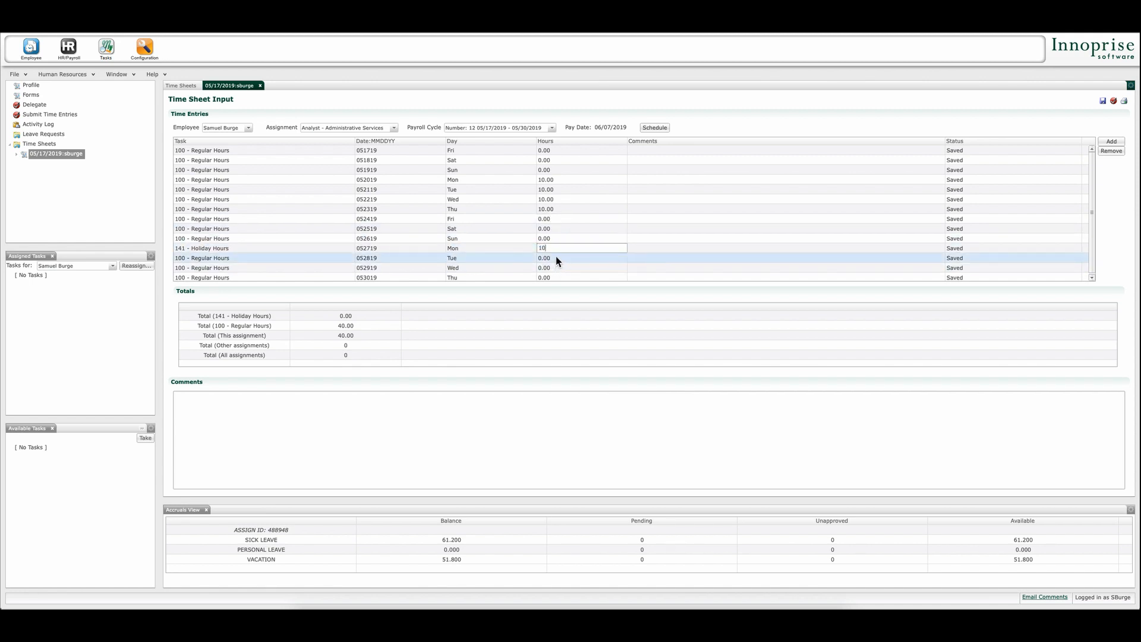
left_click(555, 256)
type("10")
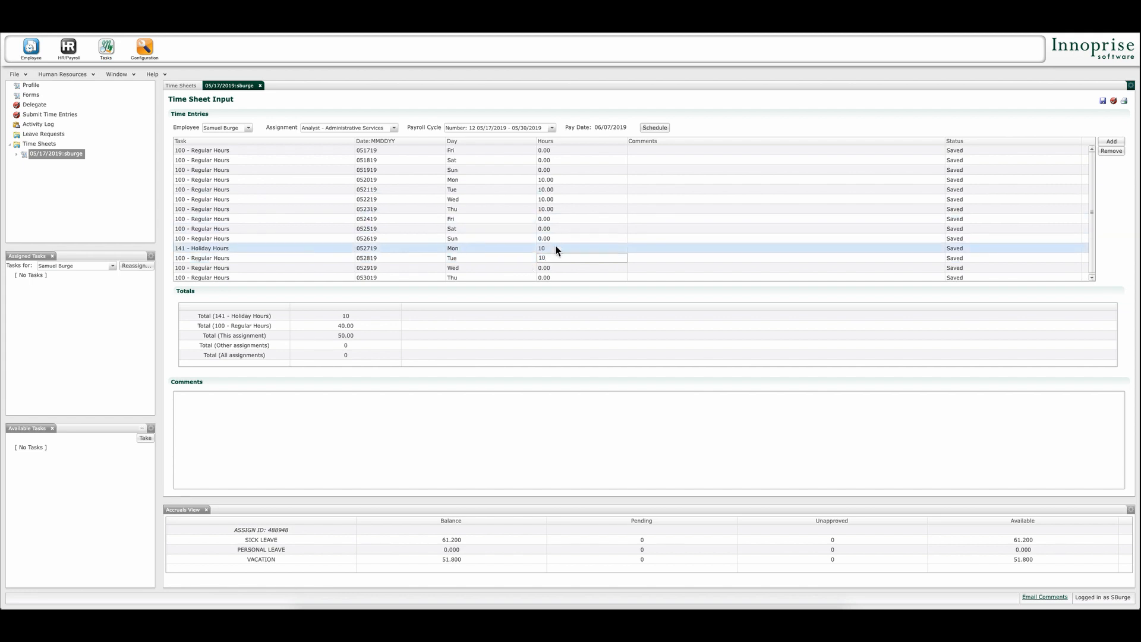
left_click(550, 266)
type("10")
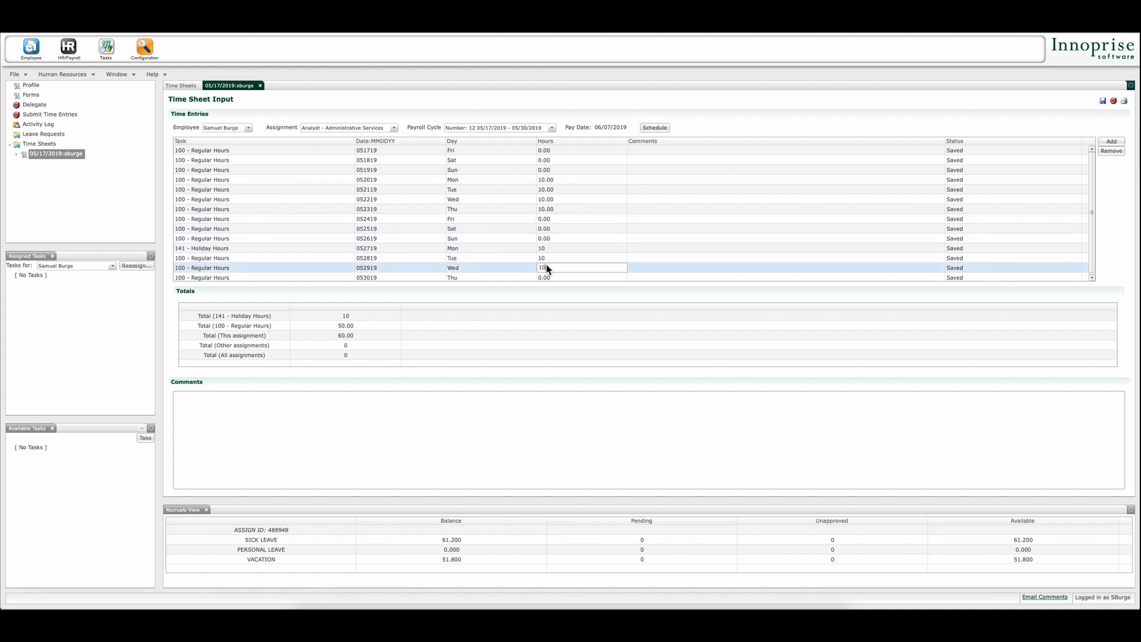
left_click(566, 276)
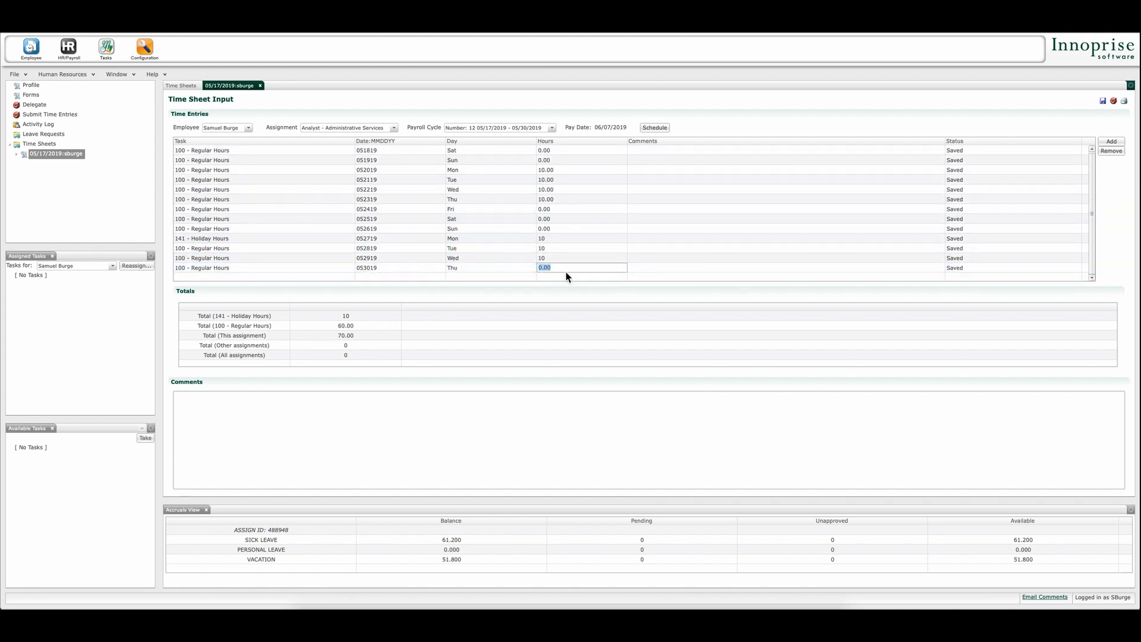
type("10")
left_click(570, 219)
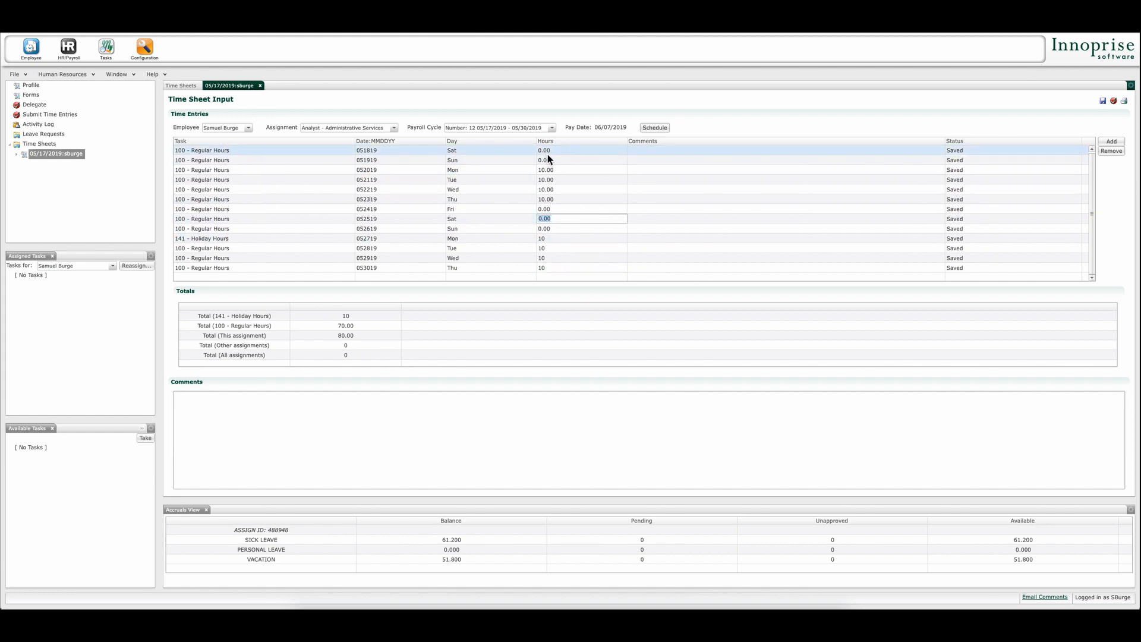
left_click(560, 237)
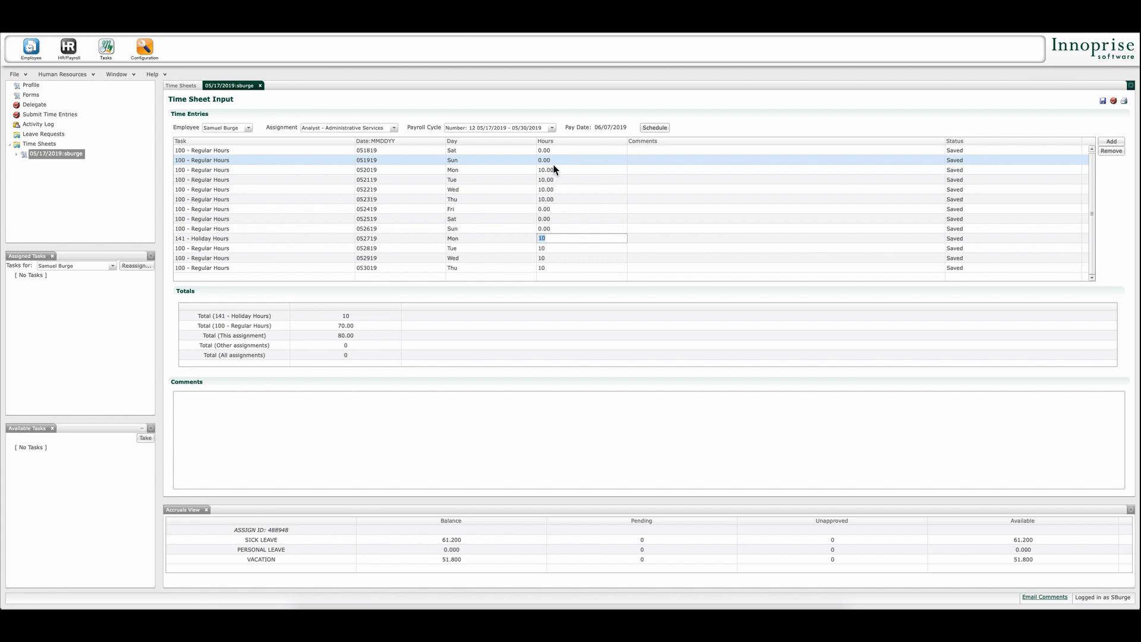
left_click(554, 248)
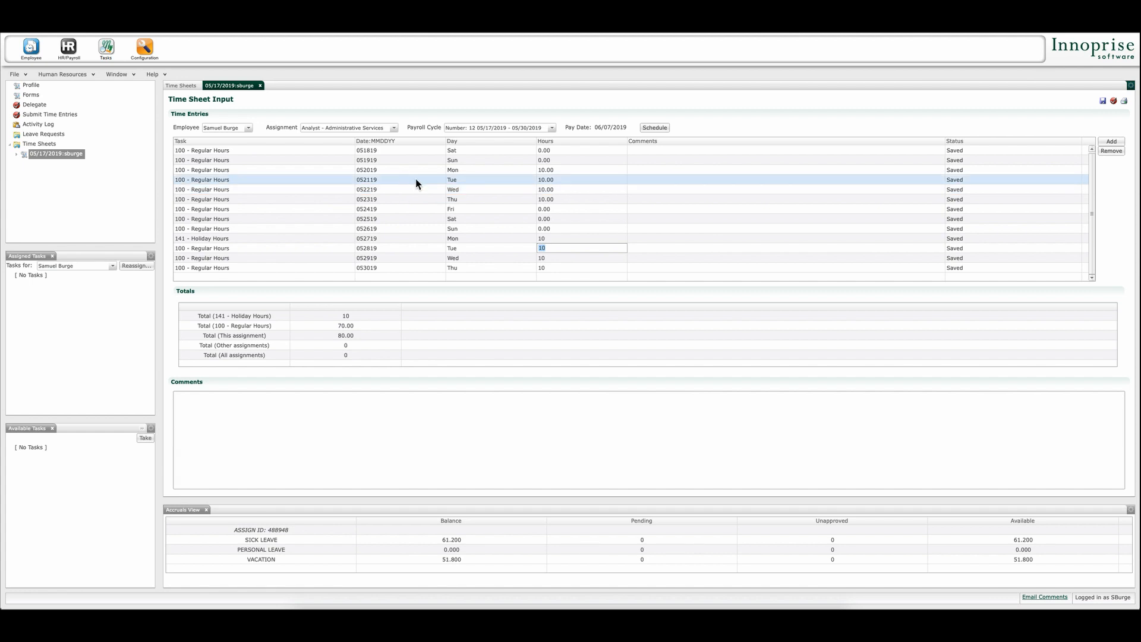
Change the task of the Tuesday 052119 entry to 110 - Vacation Hours Used
left_click(222, 181)
left_click(350, 180)
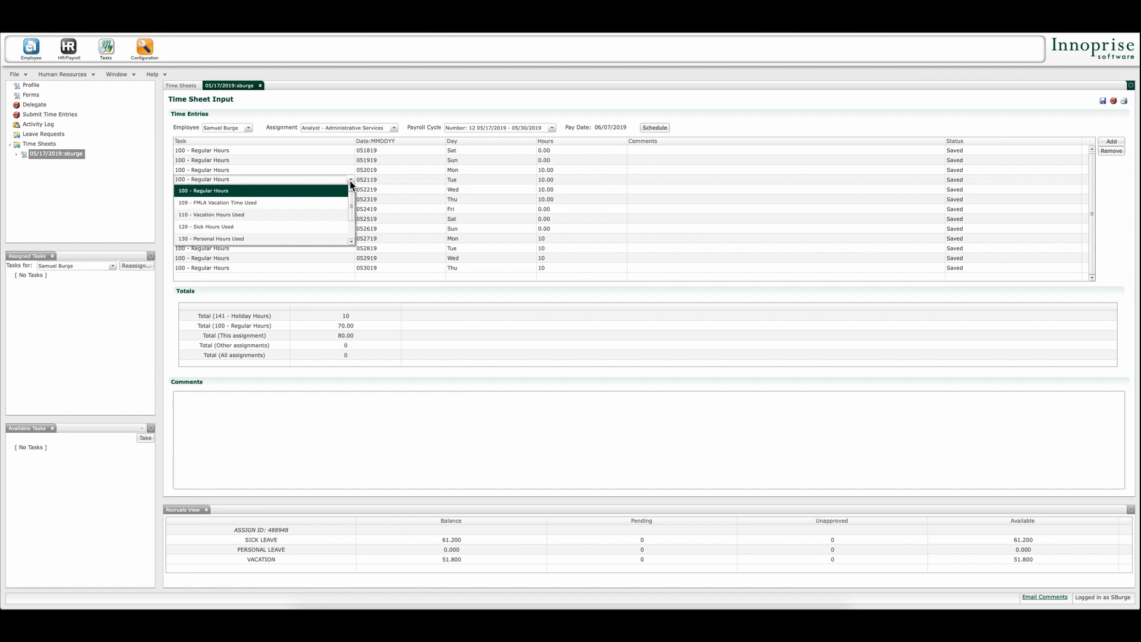
left_click(260, 216)
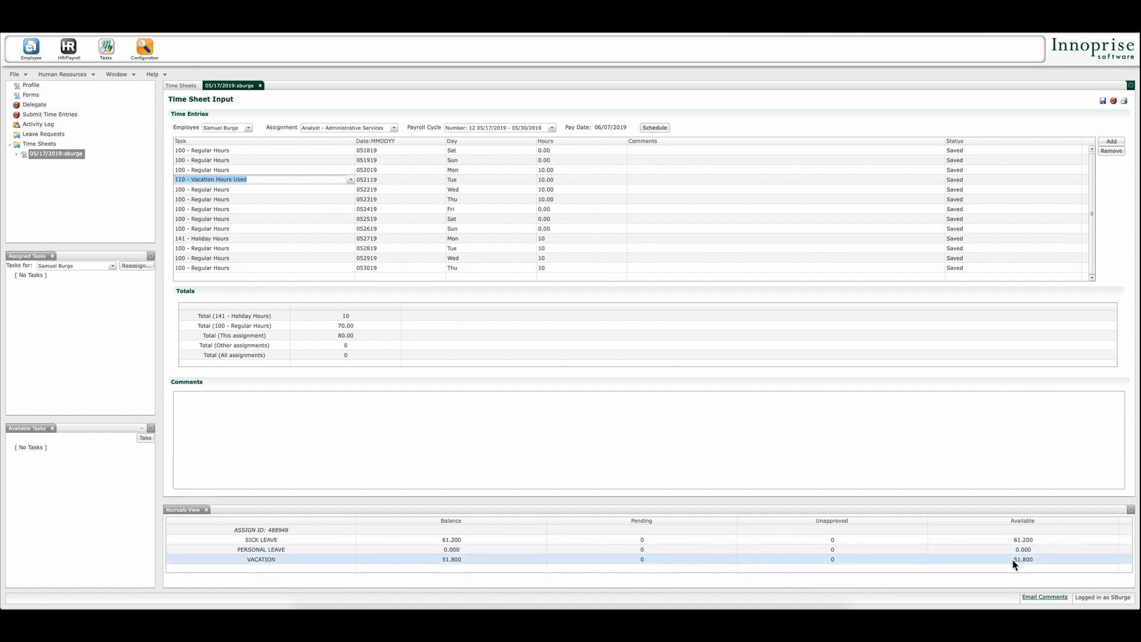
left_click(562, 179)
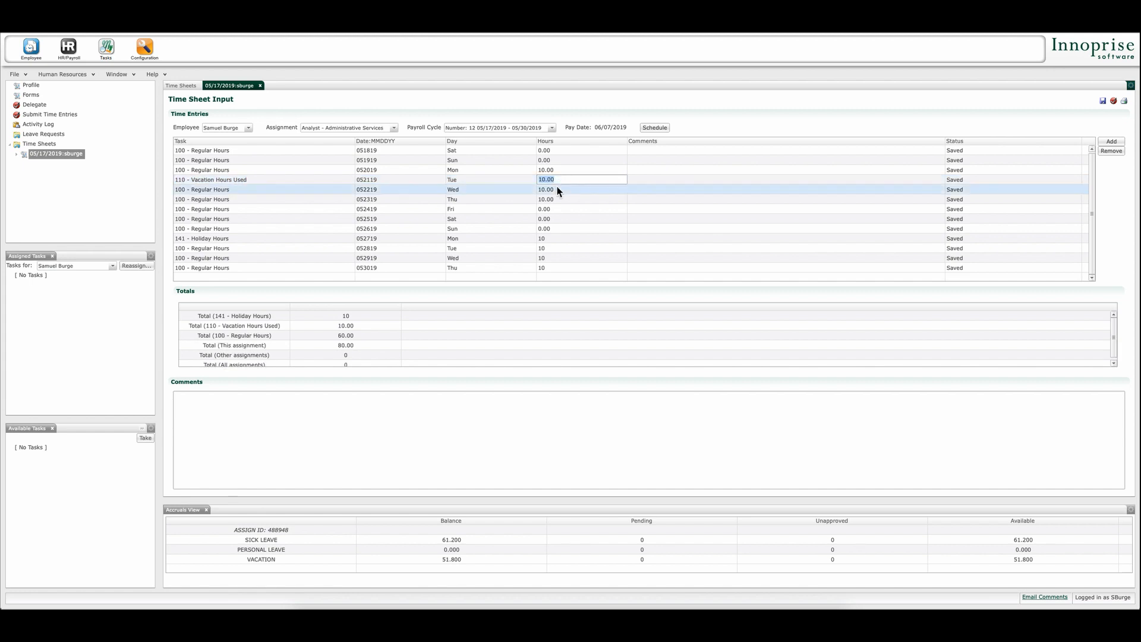
Shift a workday by setting the Thursday 052319 hours to 0 and the Friday 052419 hours to 10.00
left_click(558, 190)
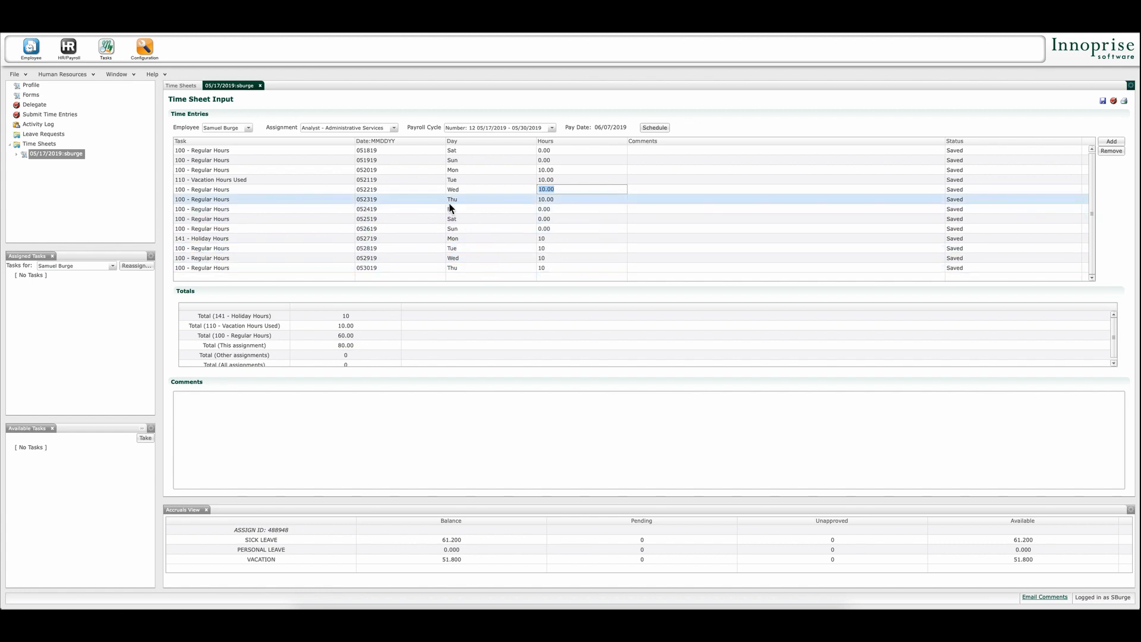
left_click(466, 208)
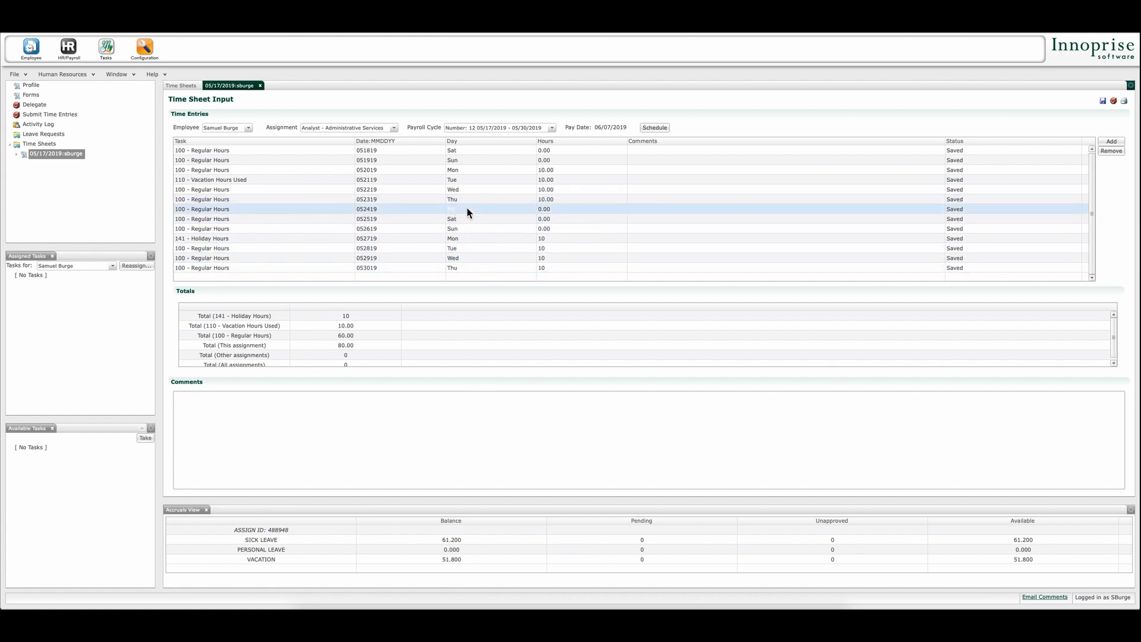
left_click(555, 199)
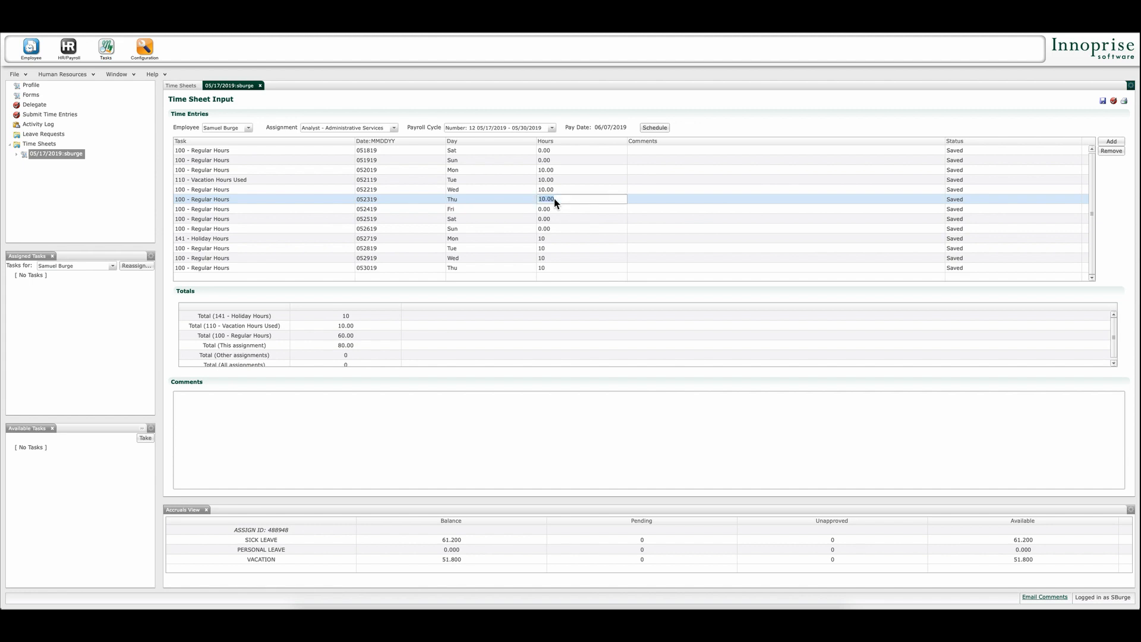
type("0")
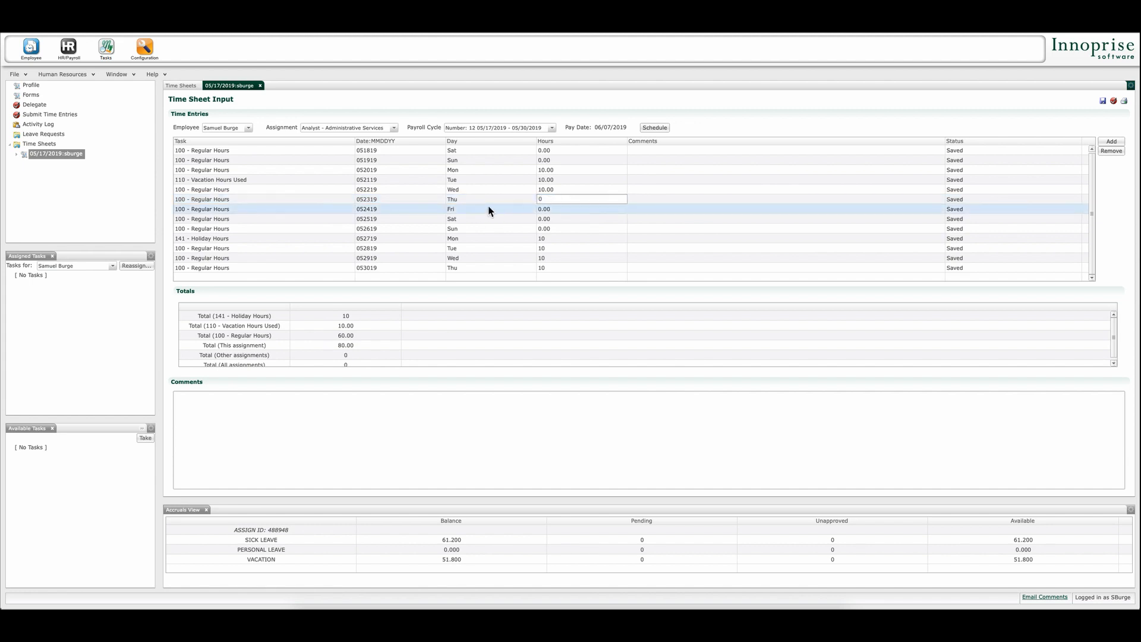
left_click(550, 210)
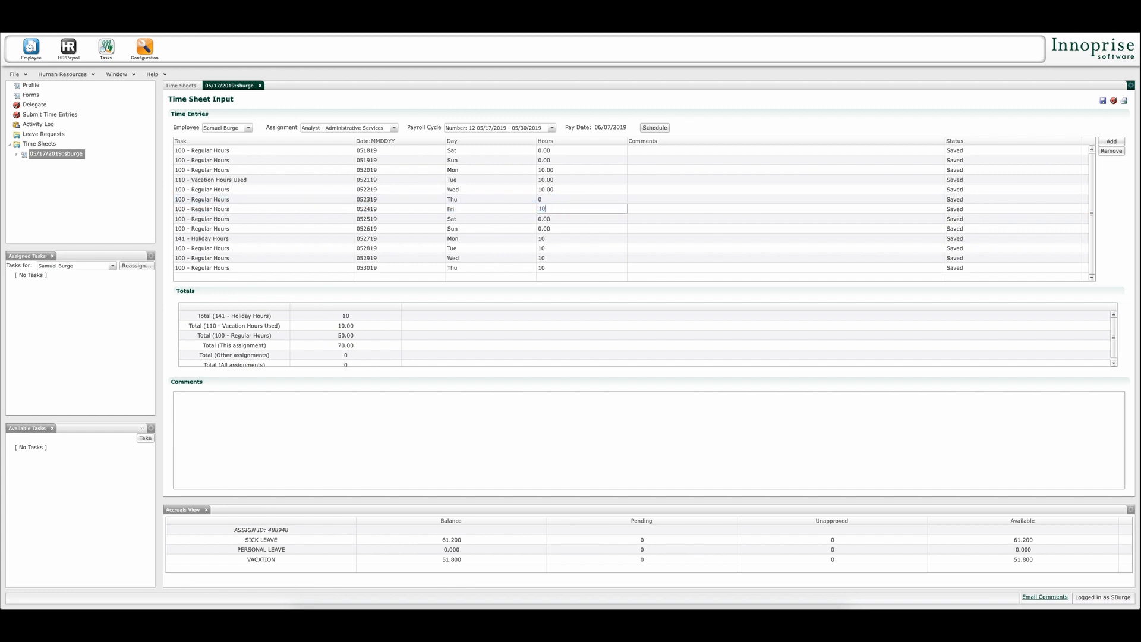
type("10.00")
left_click(556, 198)
left_click(555, 189)
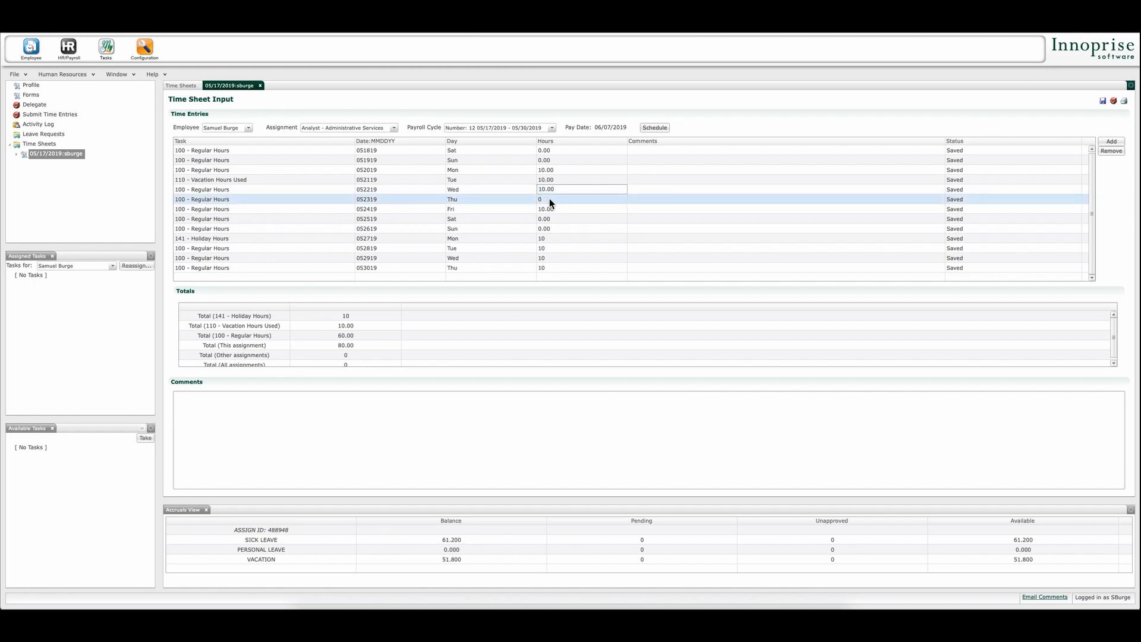
left_click(549, 199)
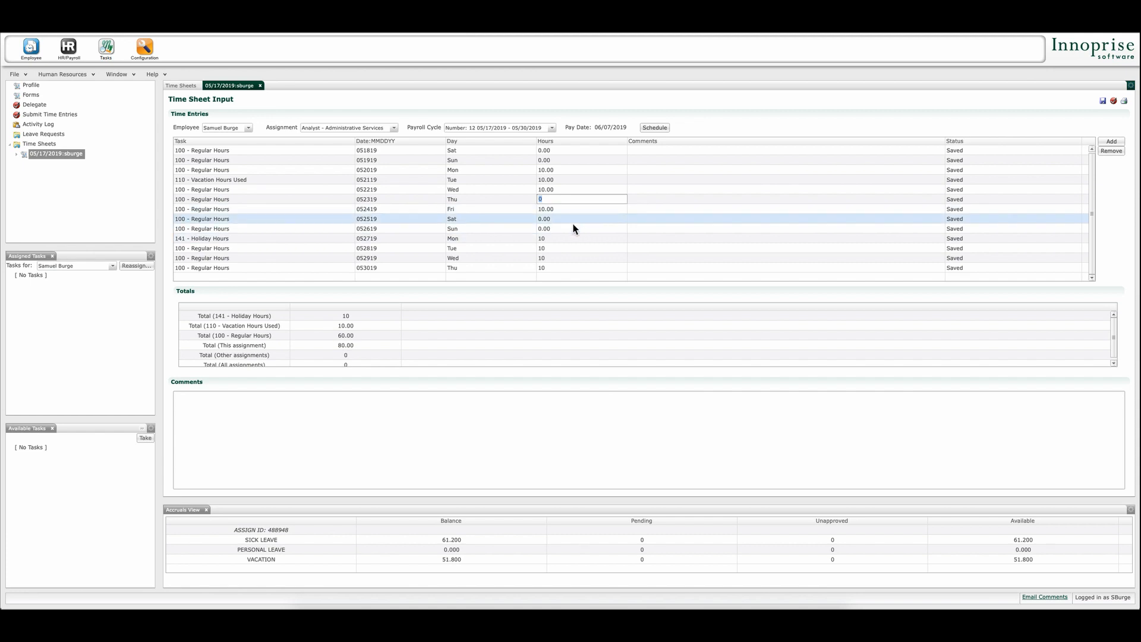
left_click(573, 223)
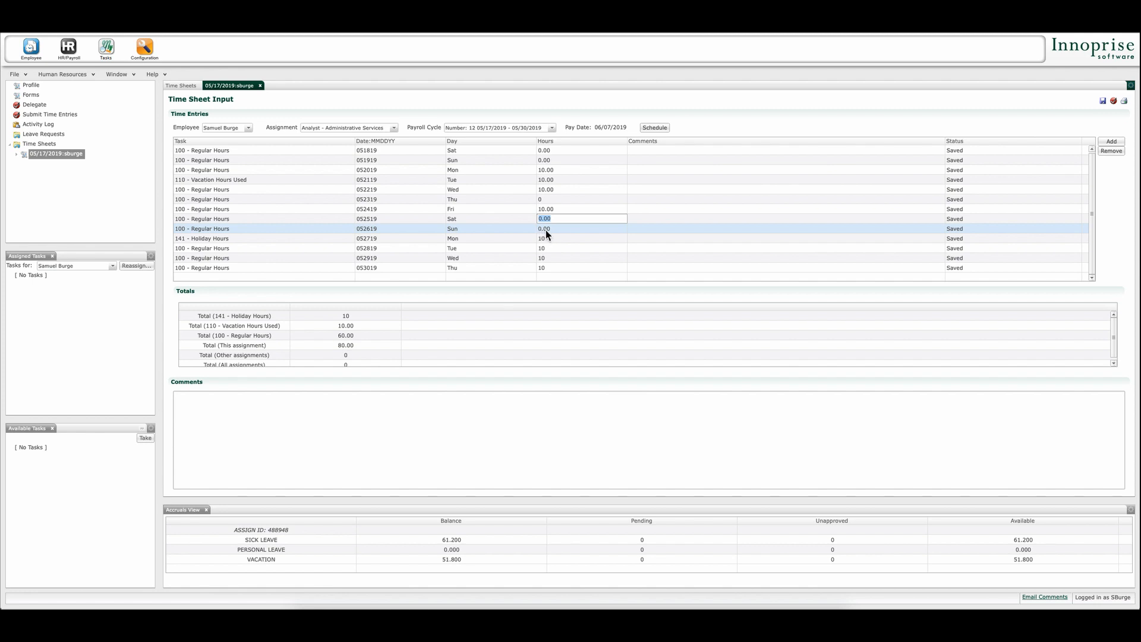
Add a new time entry row after Tuesday 052819 and set its task to 640 - Mileage Non Taxable
left_click(1122, 146)
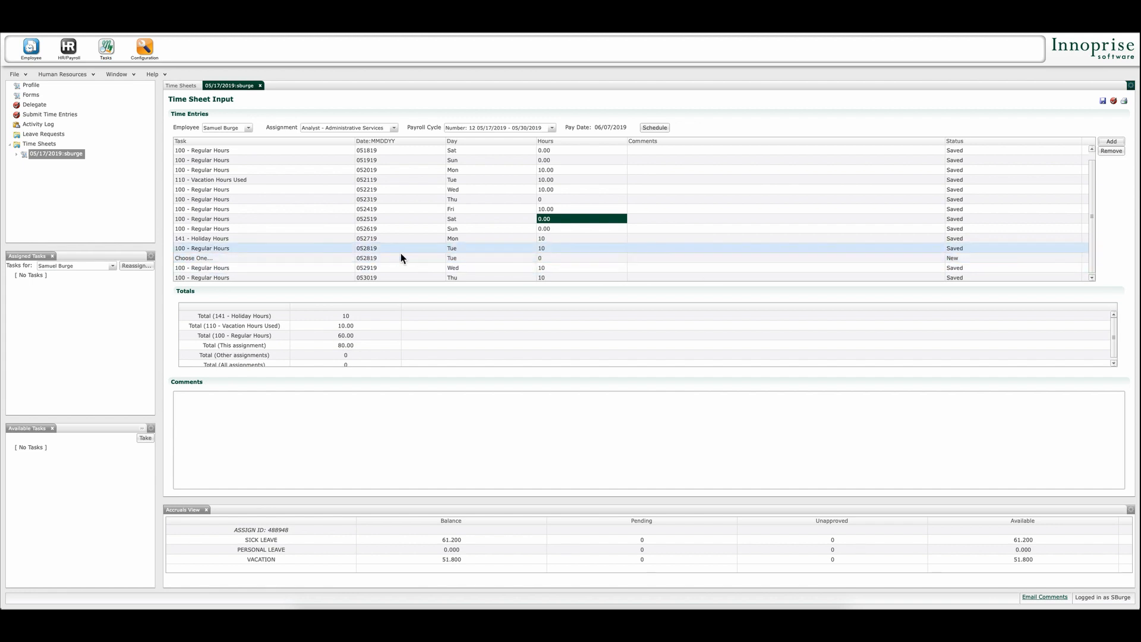
left_click(340, 257)
left_click(351, 258)
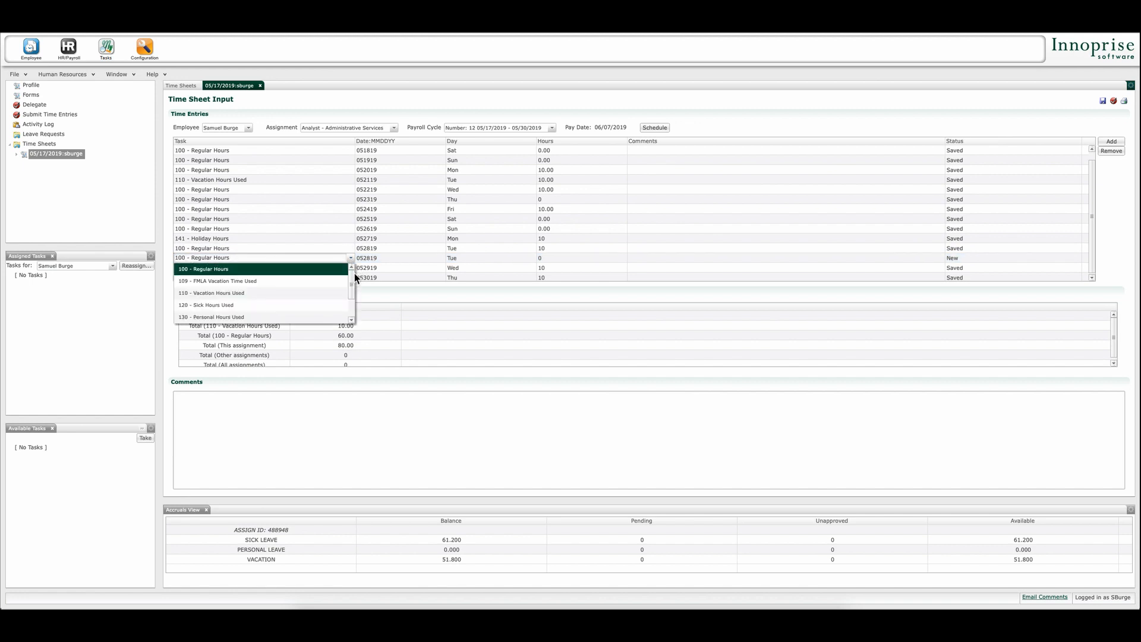
scroll(354, 273, "down", 5)
left_click(219, 319)
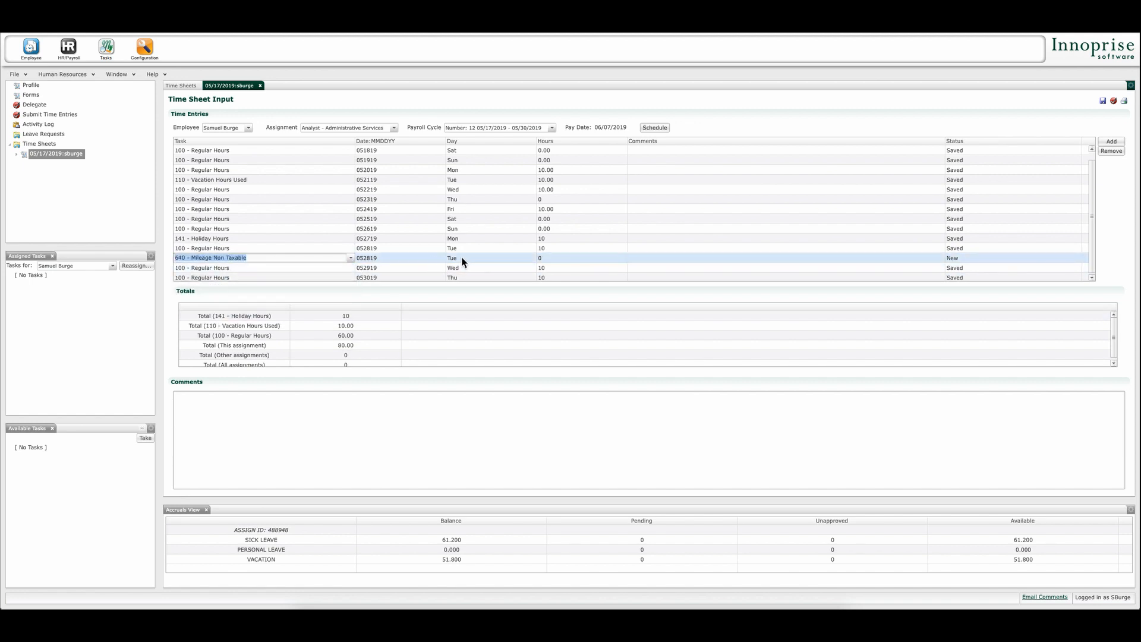
left_click(461, 257)
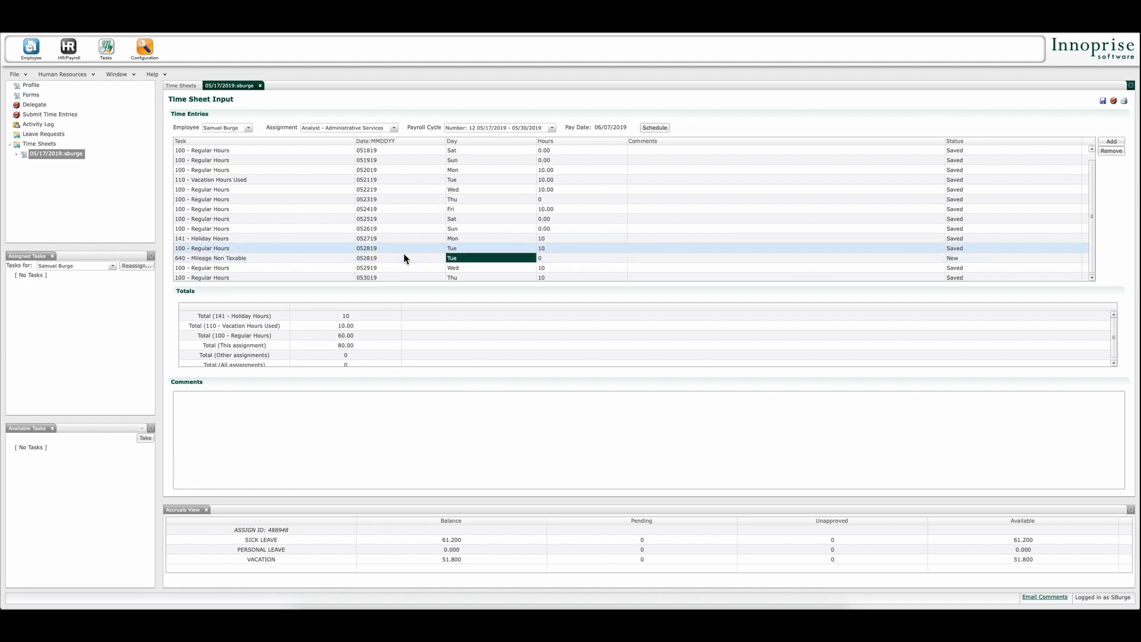
Set the mileage entry's date to 052719 and enter 90 as its hours value
left_click(378, 258)
left_click_drag(387, 259, 358, 261)
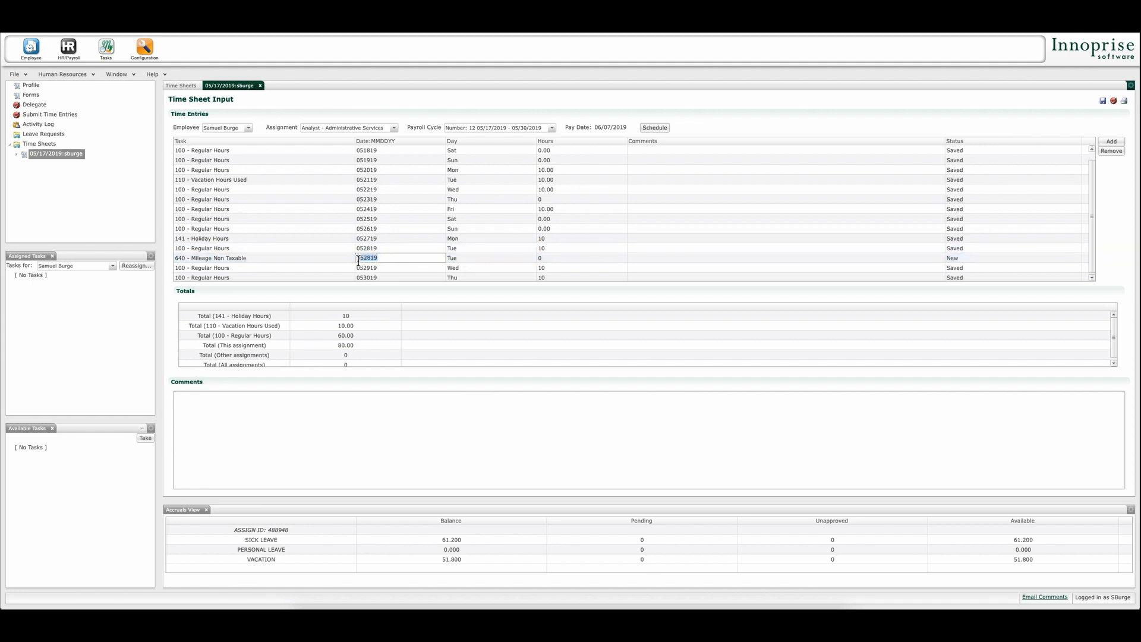
type("052719")
key("Return")
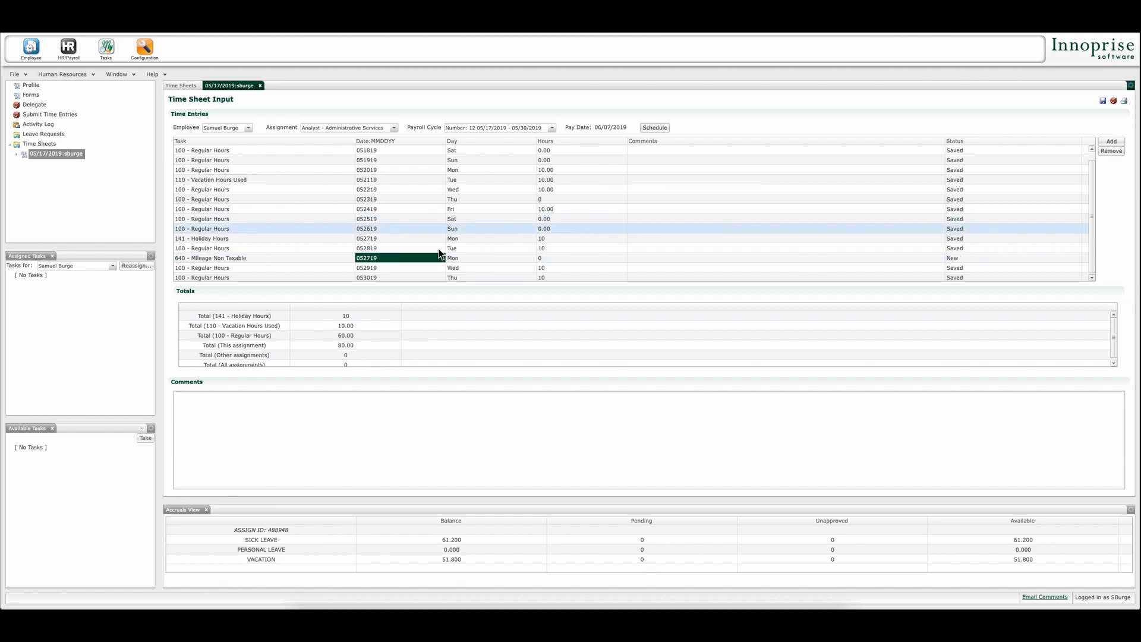
left_click(562, 258)
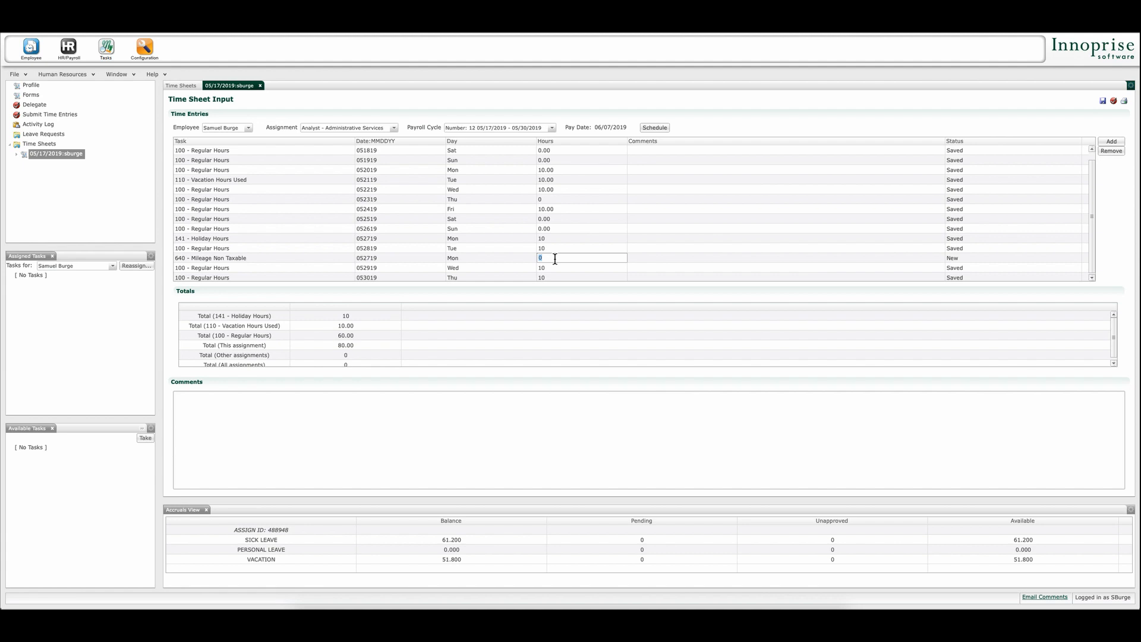
type("90")
Add the comment "Mileage Reimbursement" to the Monday 052719 mileage entry
left_click(668, 258)
type("Milage")
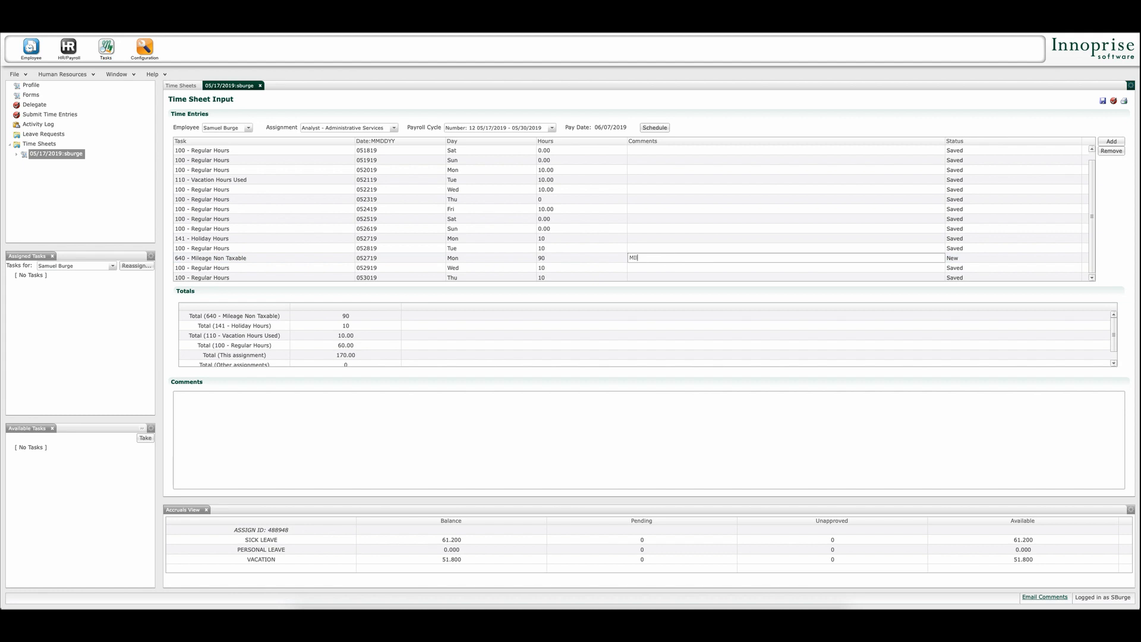
key("BackSpace")
key("BackSpace")
key("BackSpace")
type("eage Reimbursement")
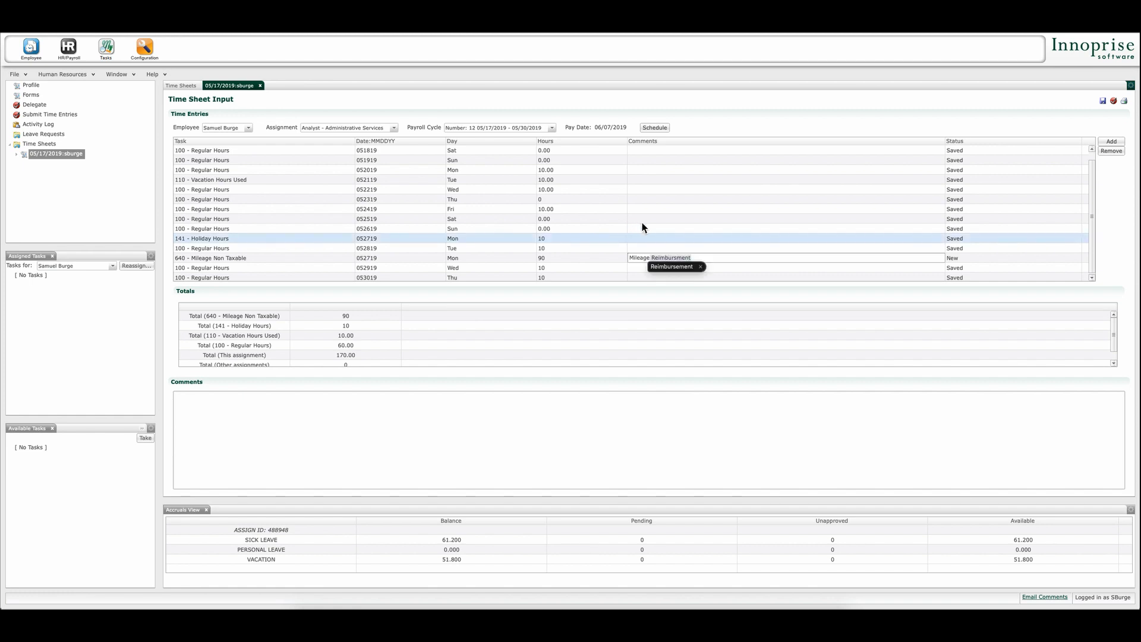
scroll(631, 240, "down", 1)
scroll(654, 256, "up", 1)
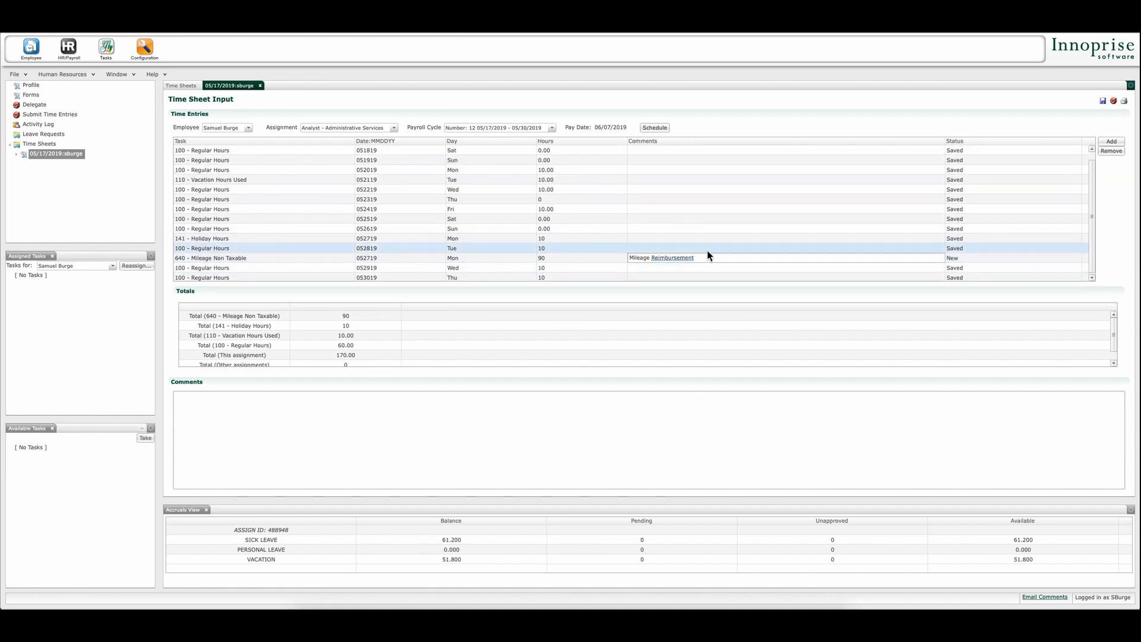
left_click(668, 268)
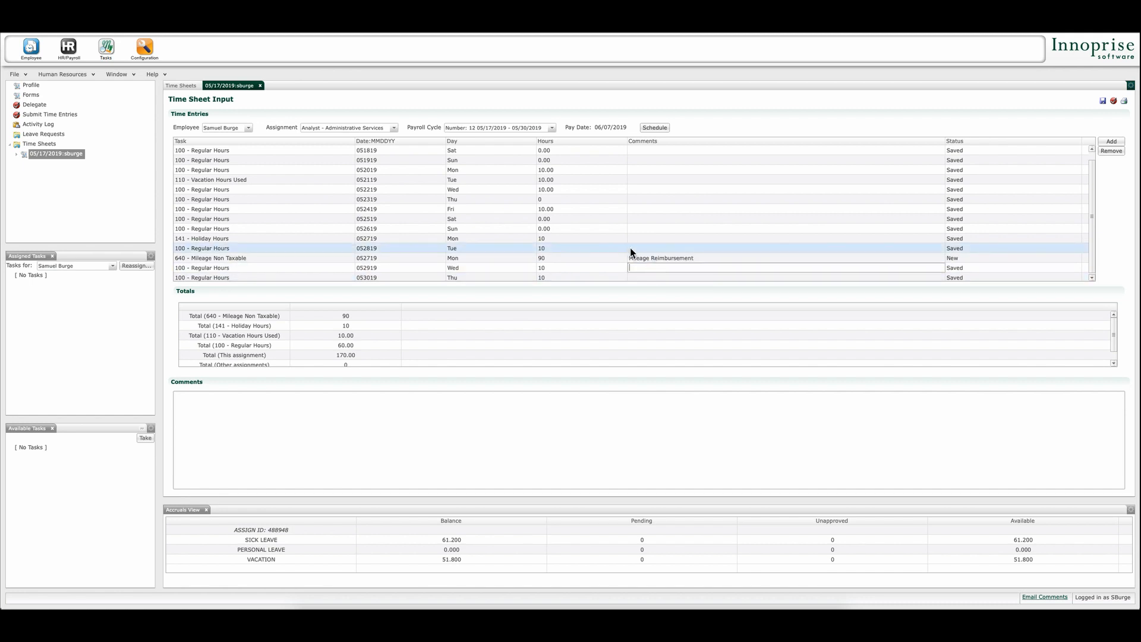
Change the task of the Thursday 053019 entry to 170 - Paid Leave
scroll(223, 245, "down", 1)
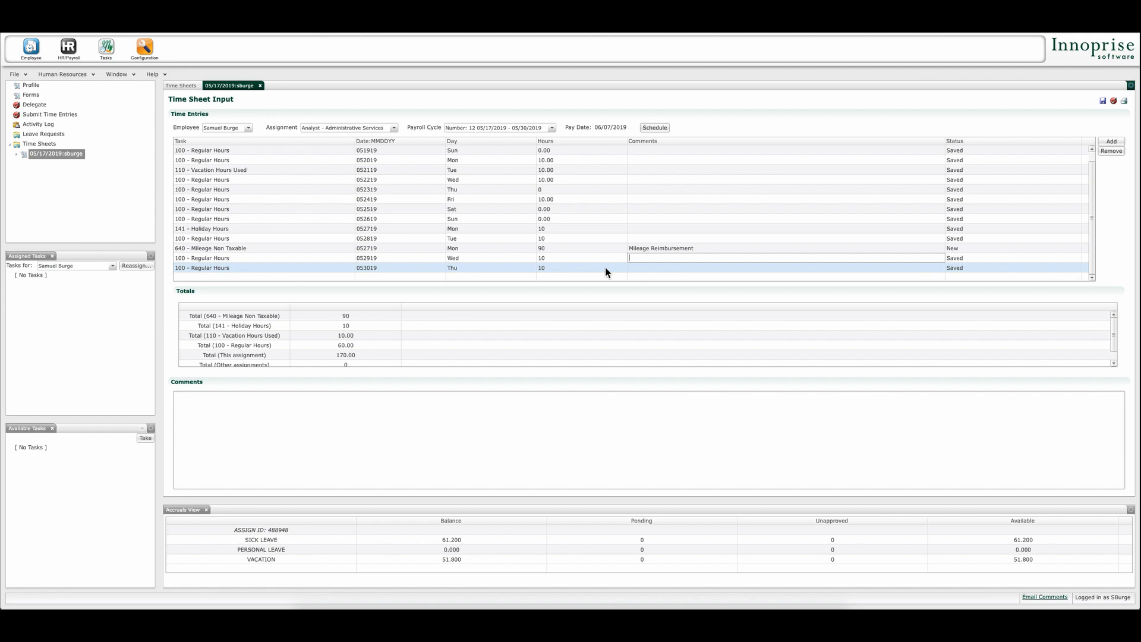
left_click(291, 268)
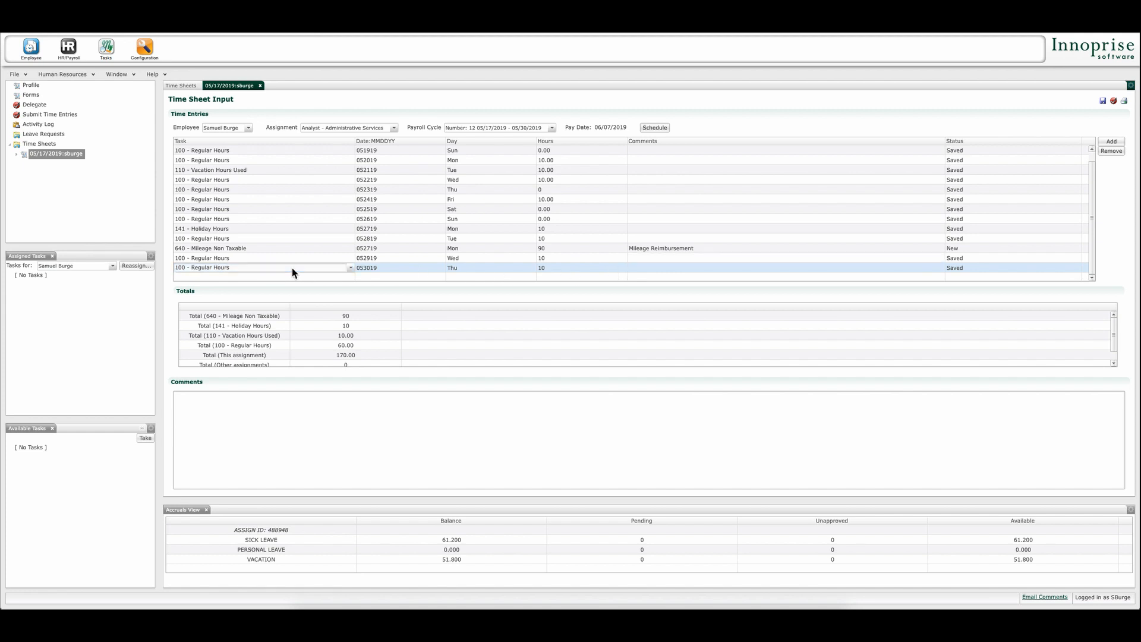
left_click(351, 268)
left_click_drag(354, 287, 352, 315)
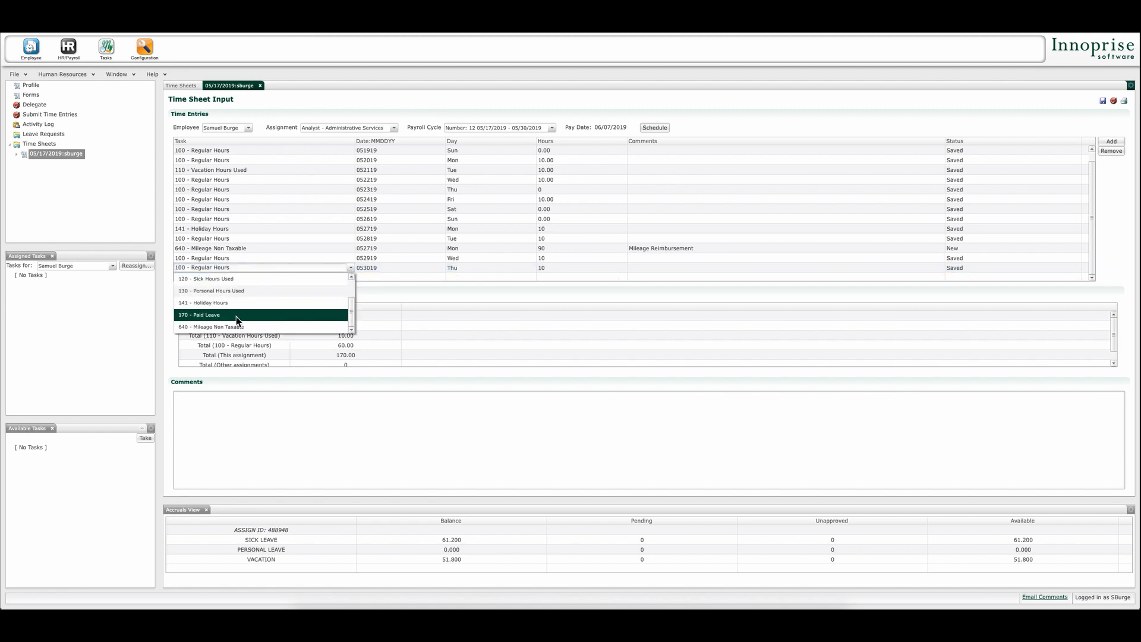
left_click(237, 315)
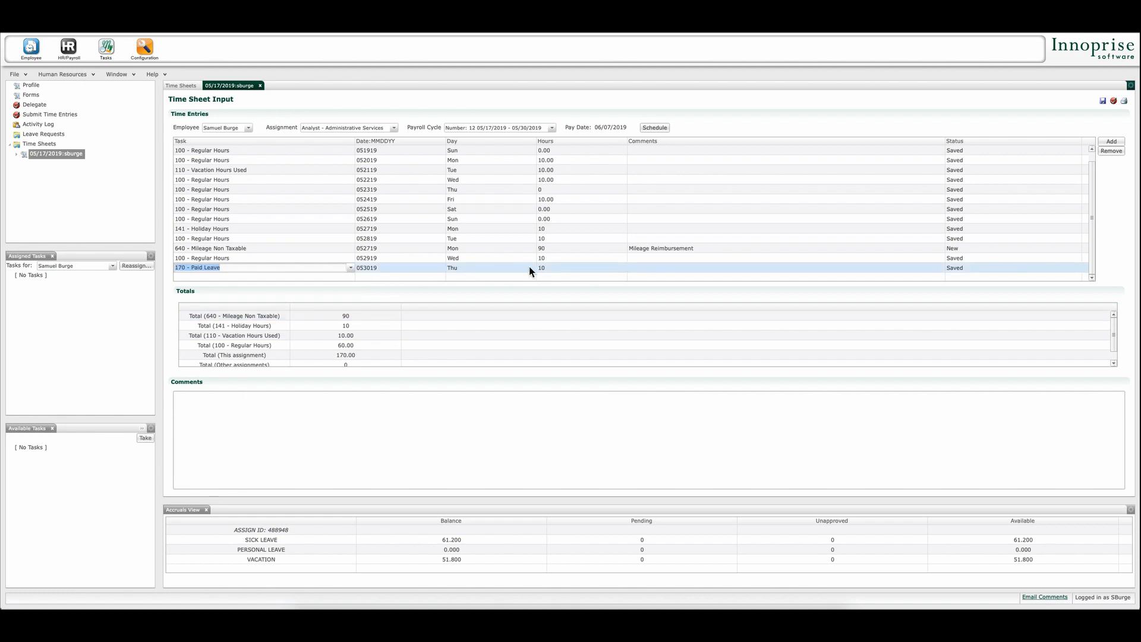
Add the comment "Bereavement - uncle" to the Thursday 053019 paid leave entry
left_click(655, 267)
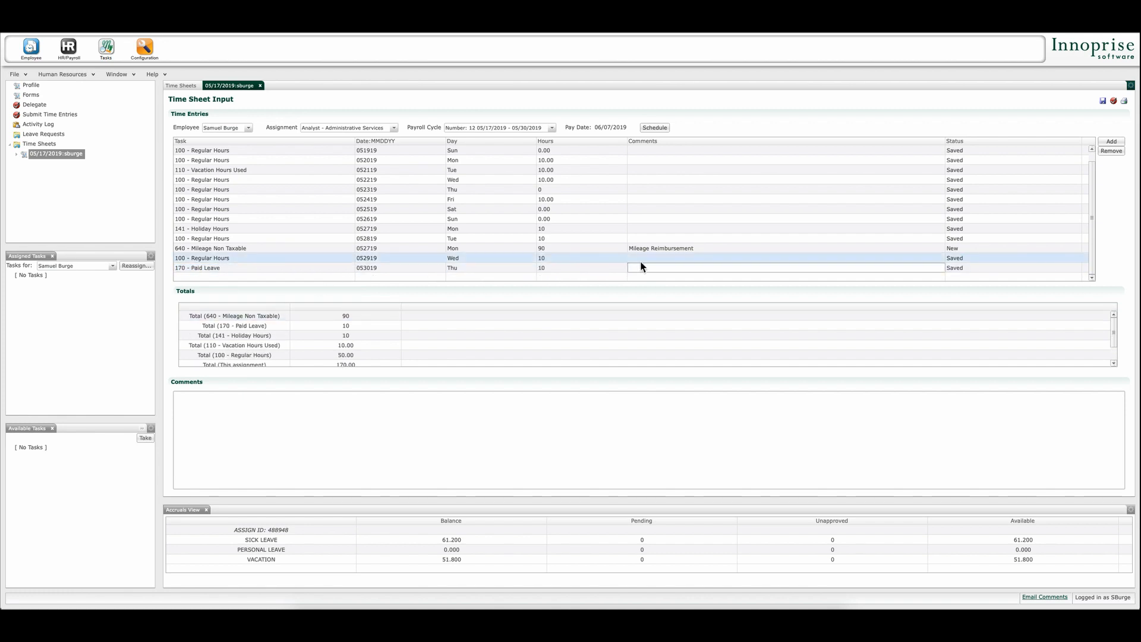
type("Bereavement - uncle")
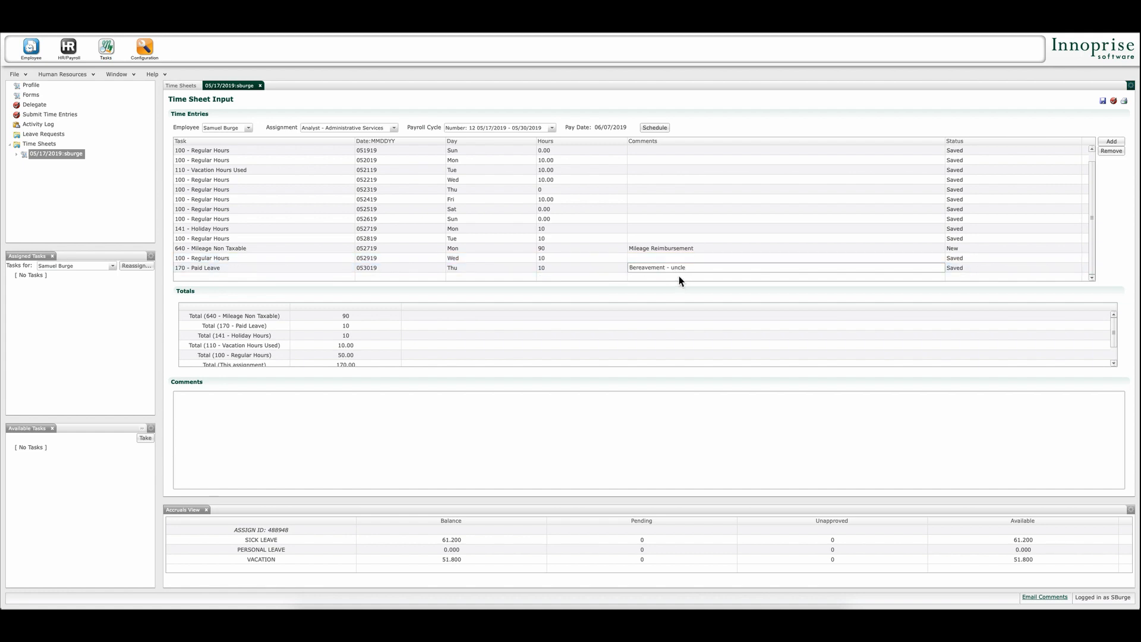
left_click_drag(691, 271, 634, 269)
left_click(595, 269)
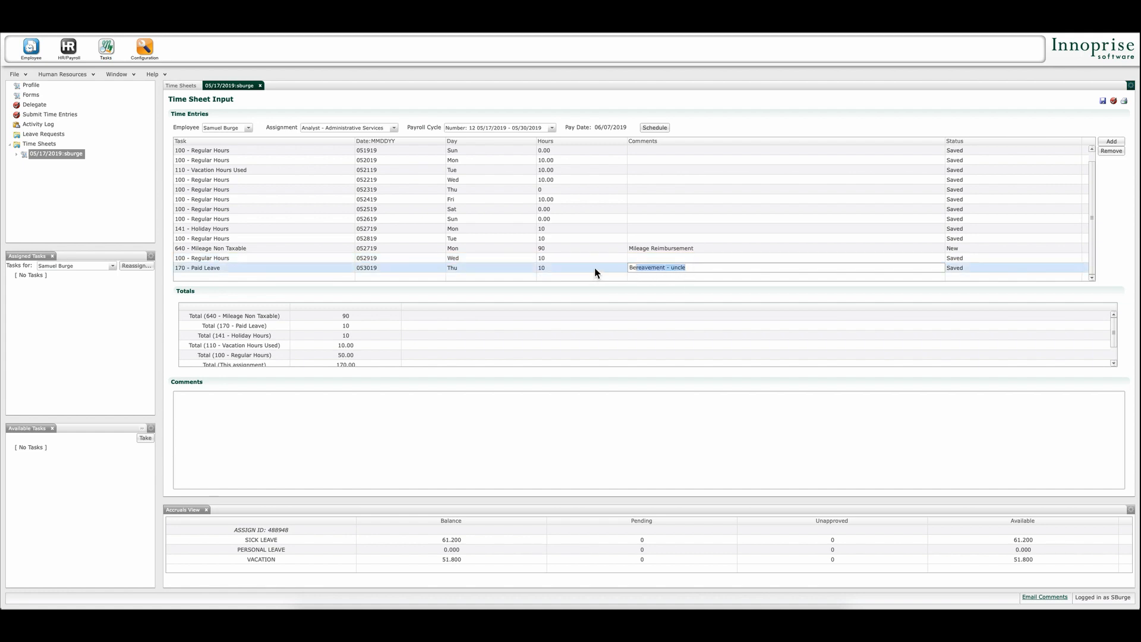
left_click(595, 268)
Save the time sheet entries and dismiss the save message
scroll(668, 251, "up", 1)
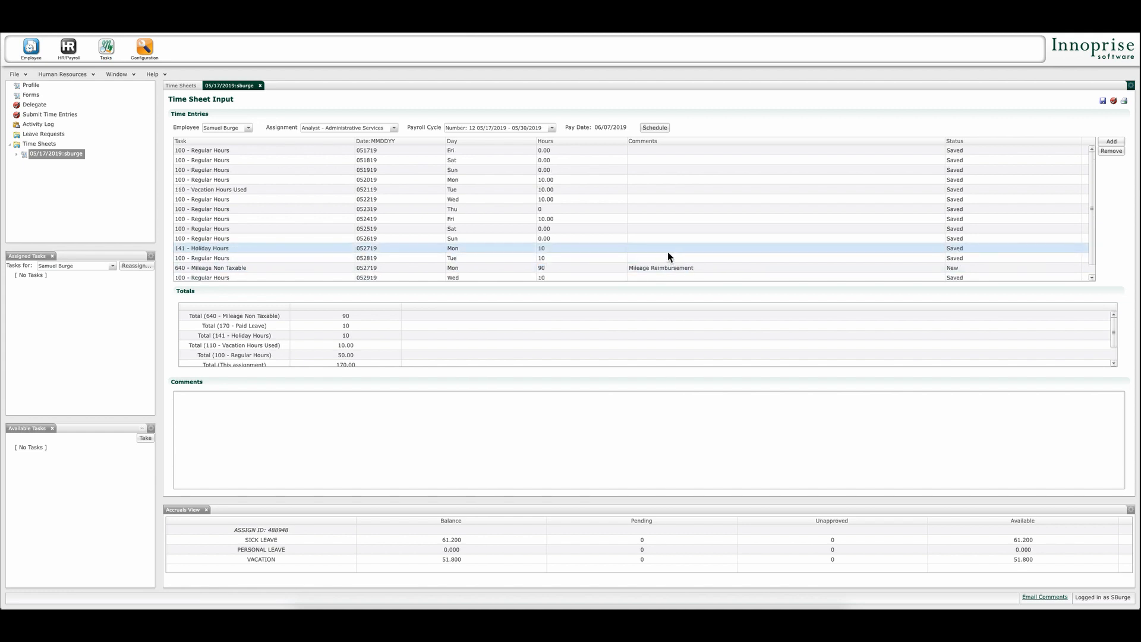
left_click(1101, 102)
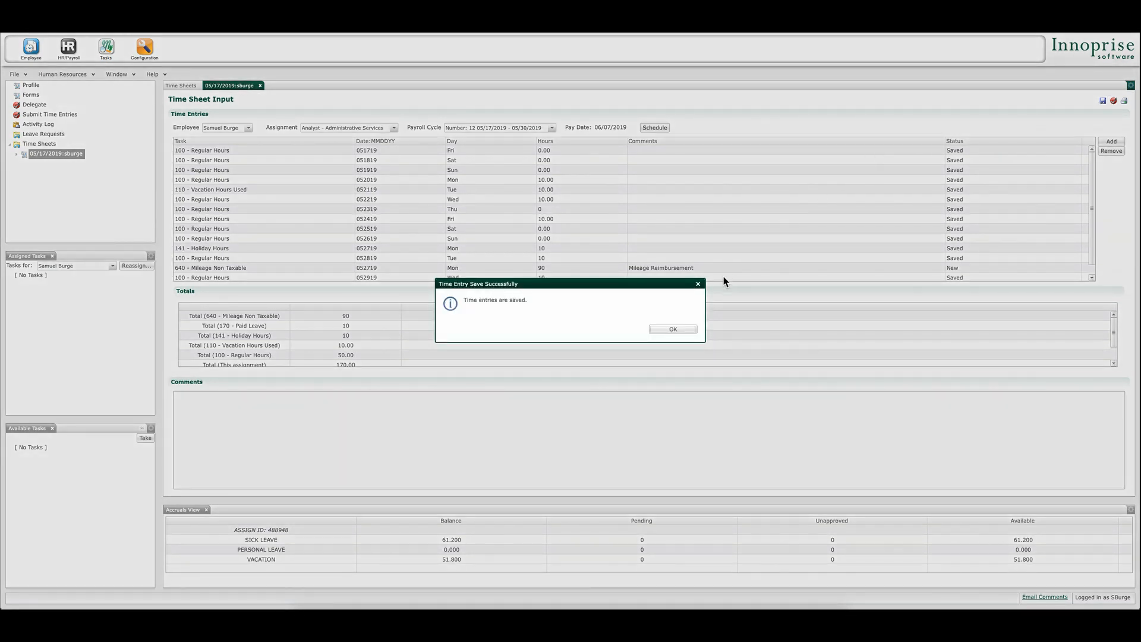
left_click(673, 330)
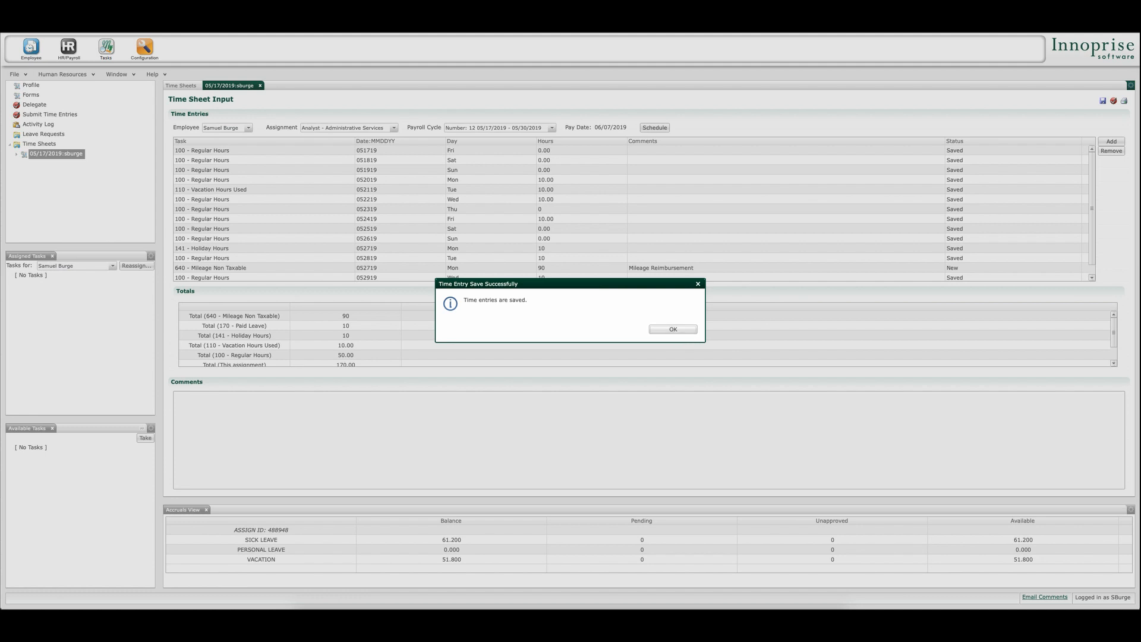